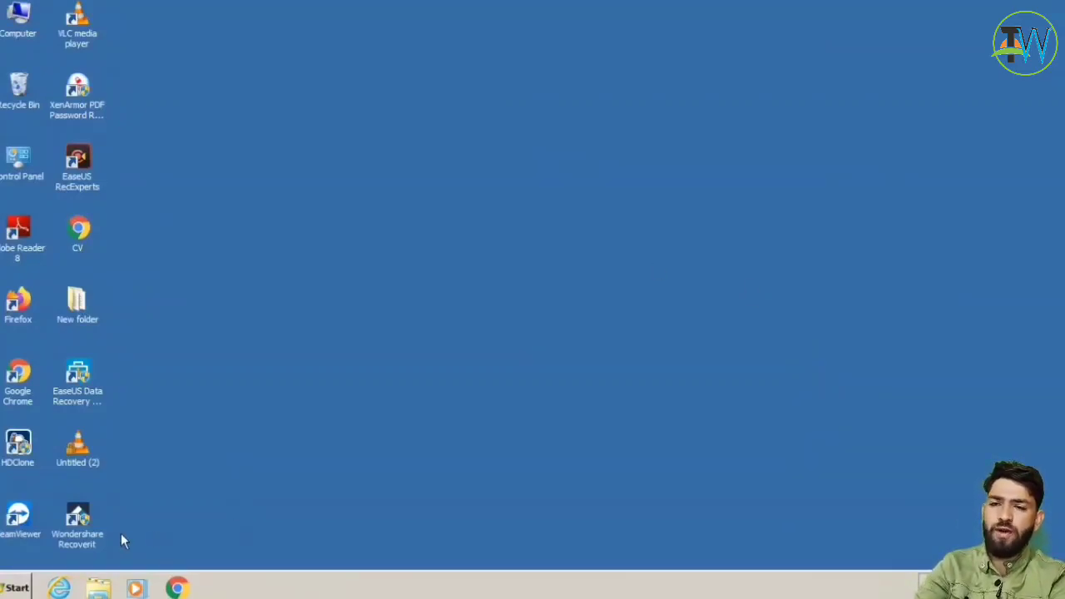
Search the installed programs for NOTE and run Notepad as administrator
left_click(16, 587)
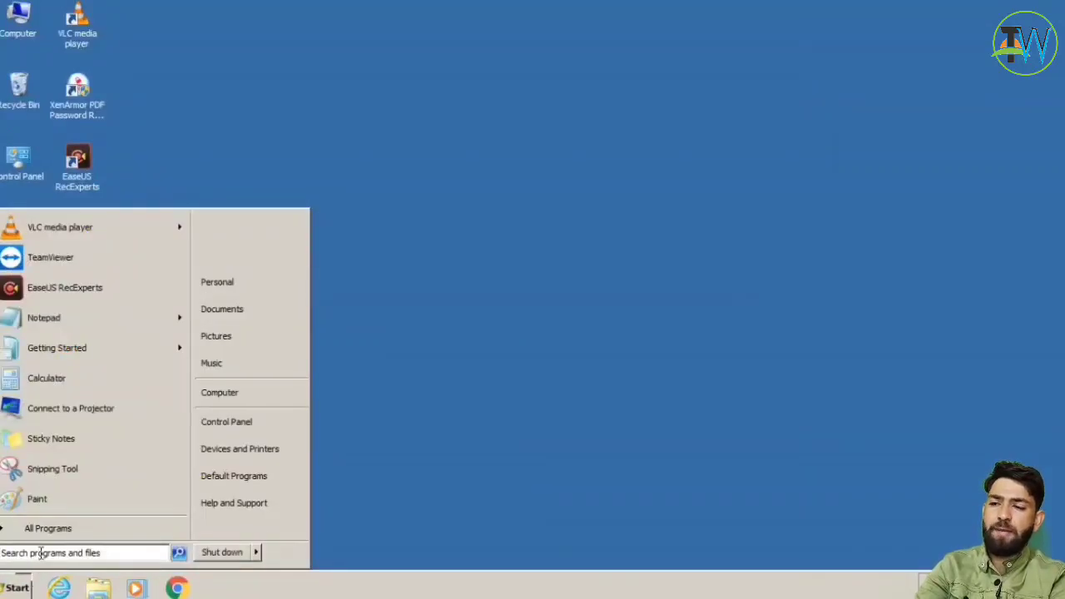
left_click(40, 553)
type("NOTE")
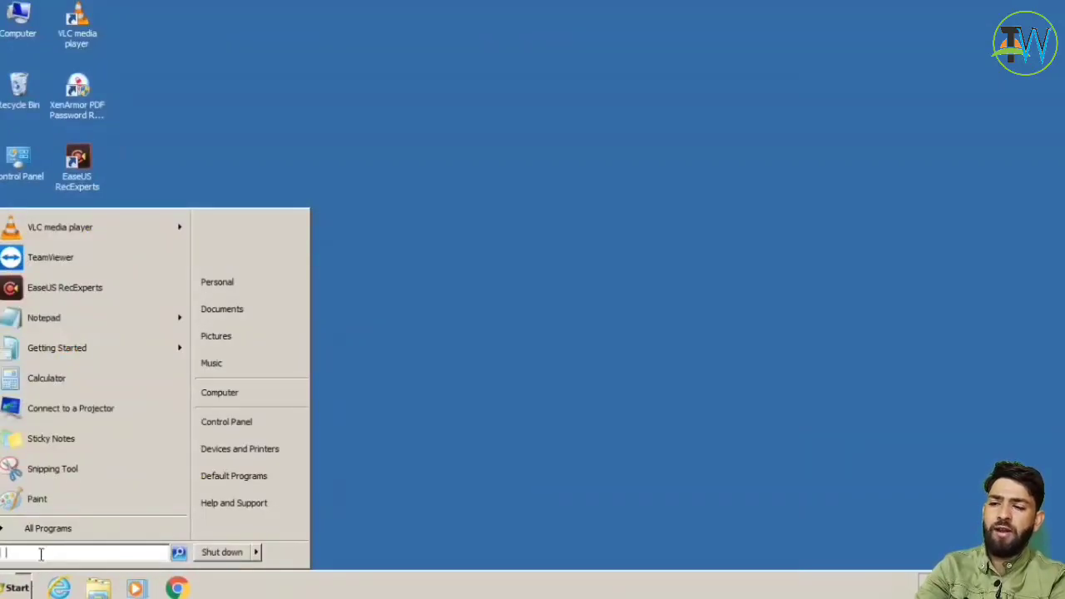
key("BackSpace")
key("BackSpace")
key("BackSpace")
key("BackSpace")
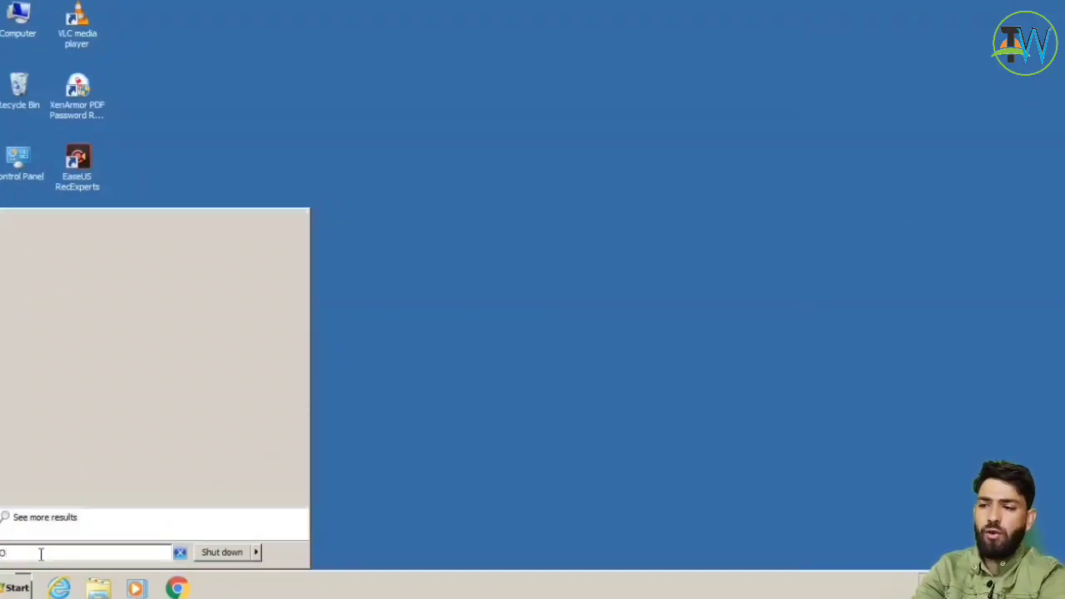
type("NOTE")
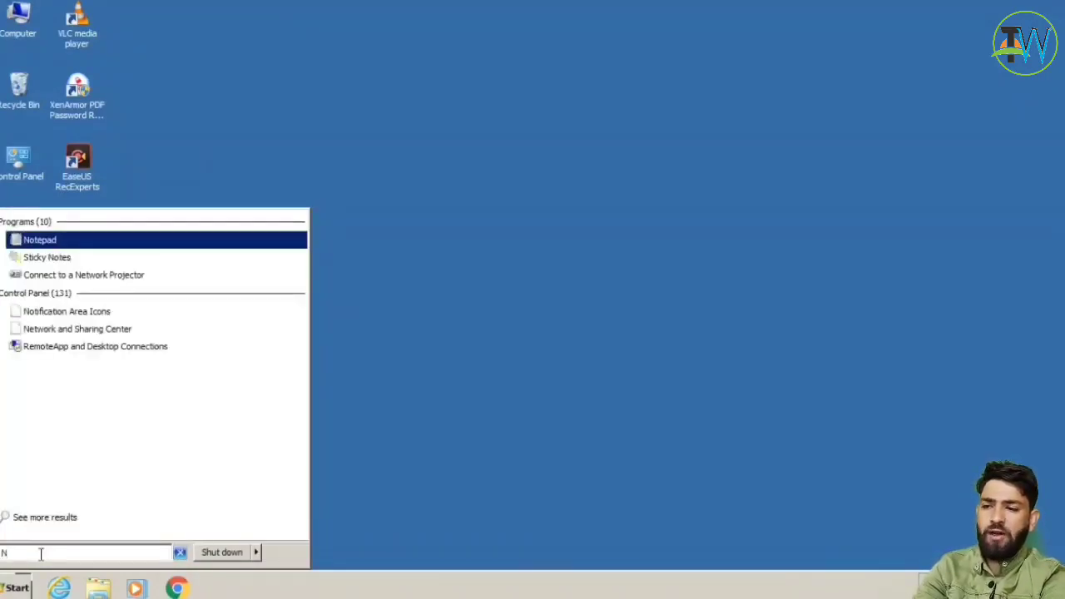
right_click(34, 247)
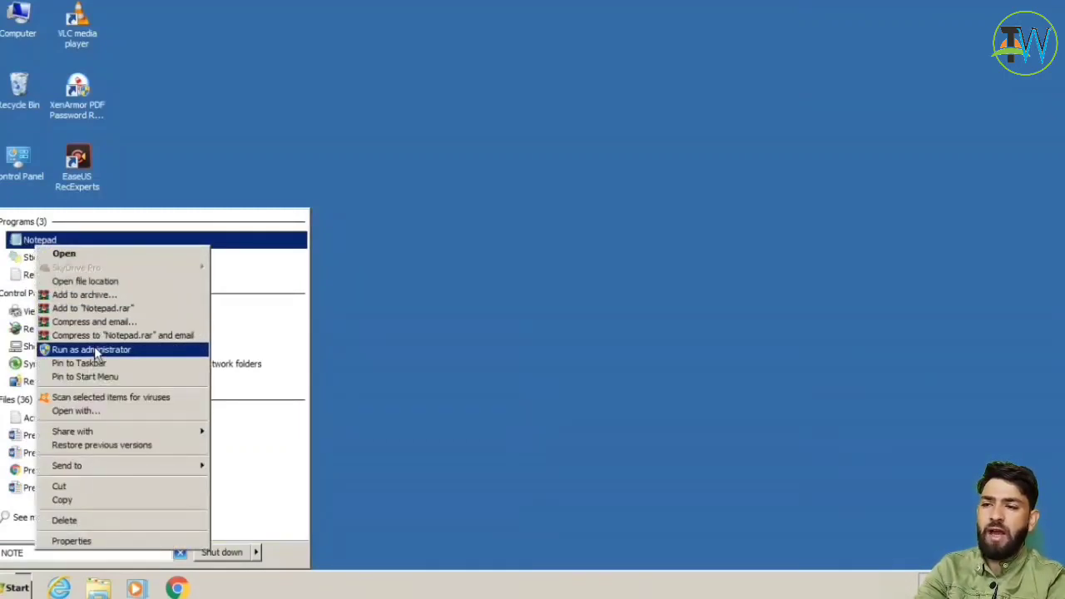
key("Escape")
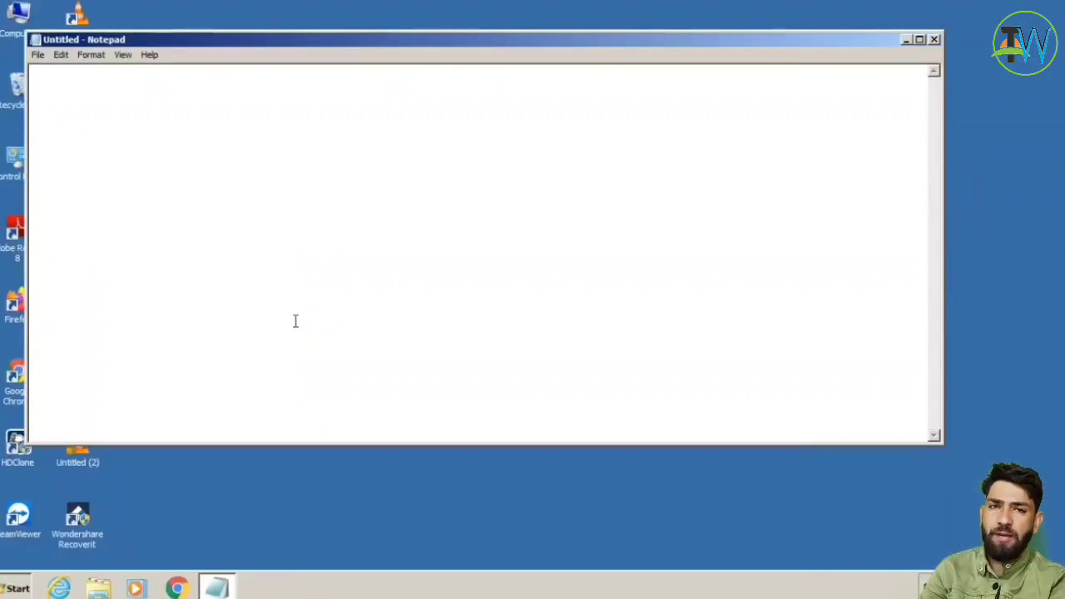
Start opening a file and browse to the C:\Windows\System32\drivers\etc folder
left_click(38, 55)
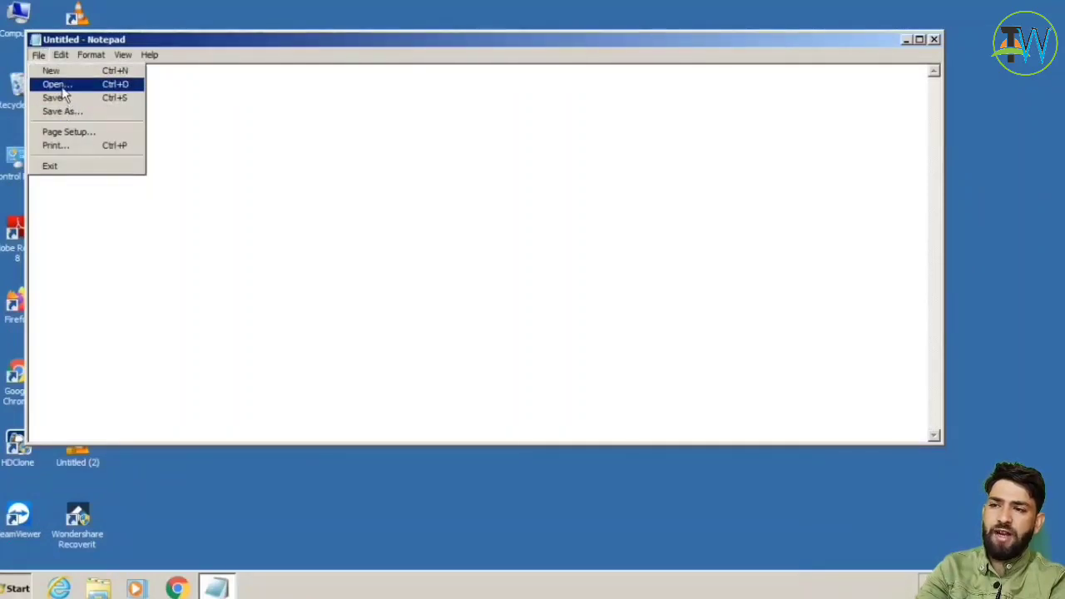
left_click(60, 86)
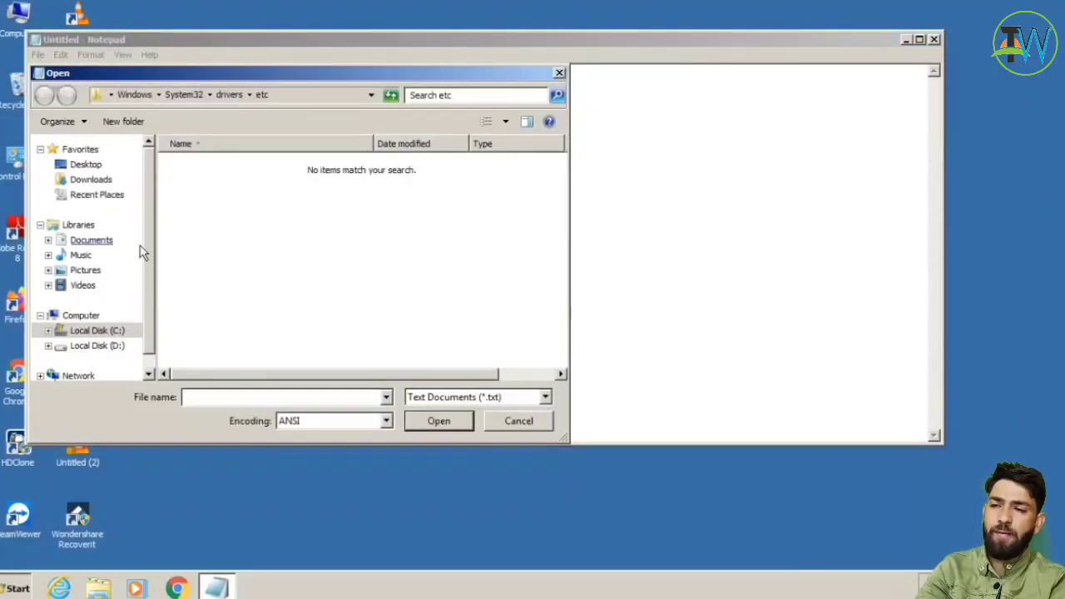
left_click(106, 332)
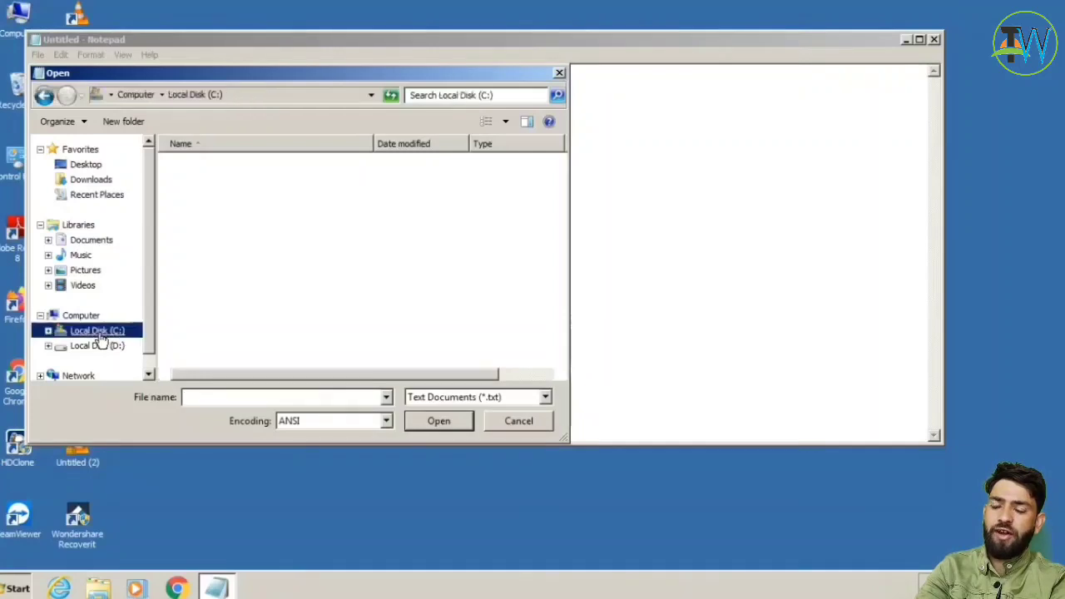
double_click(225, 275)
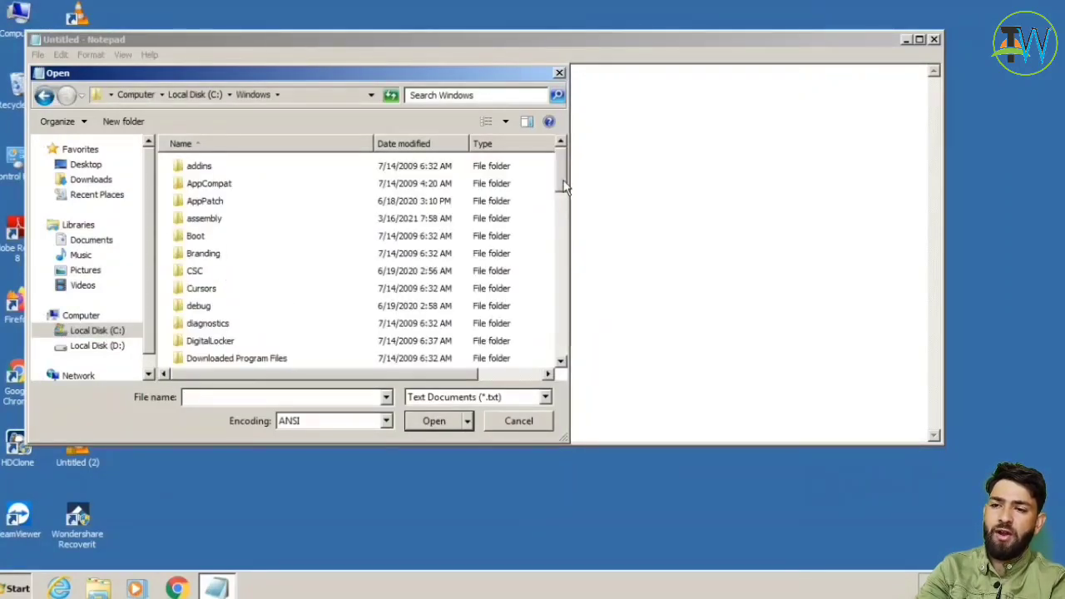
left_click_drag(564, 188, 555, 320)
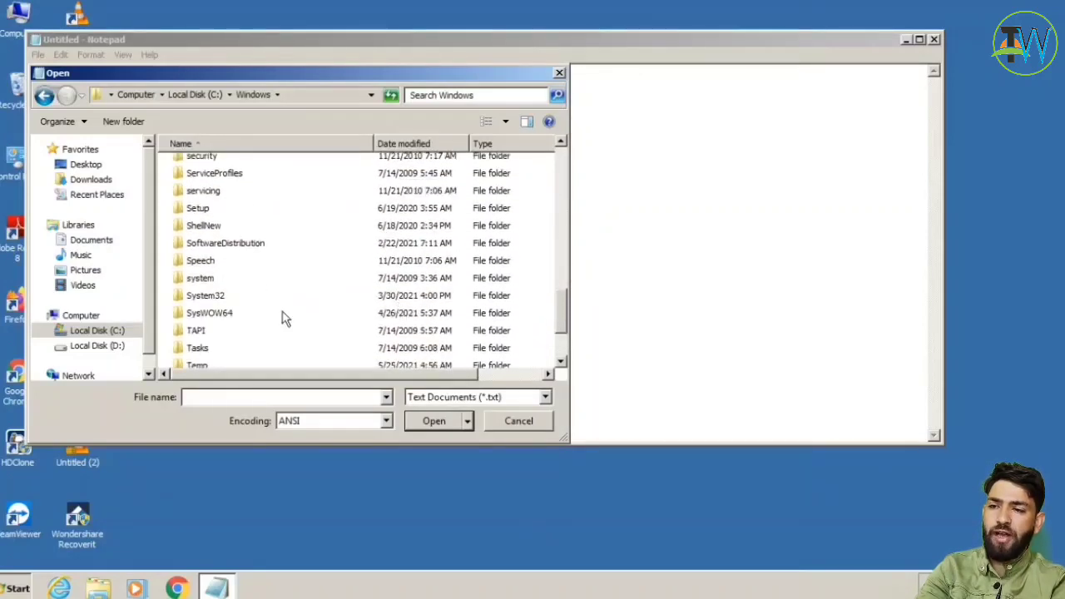
double_click(226, 301)
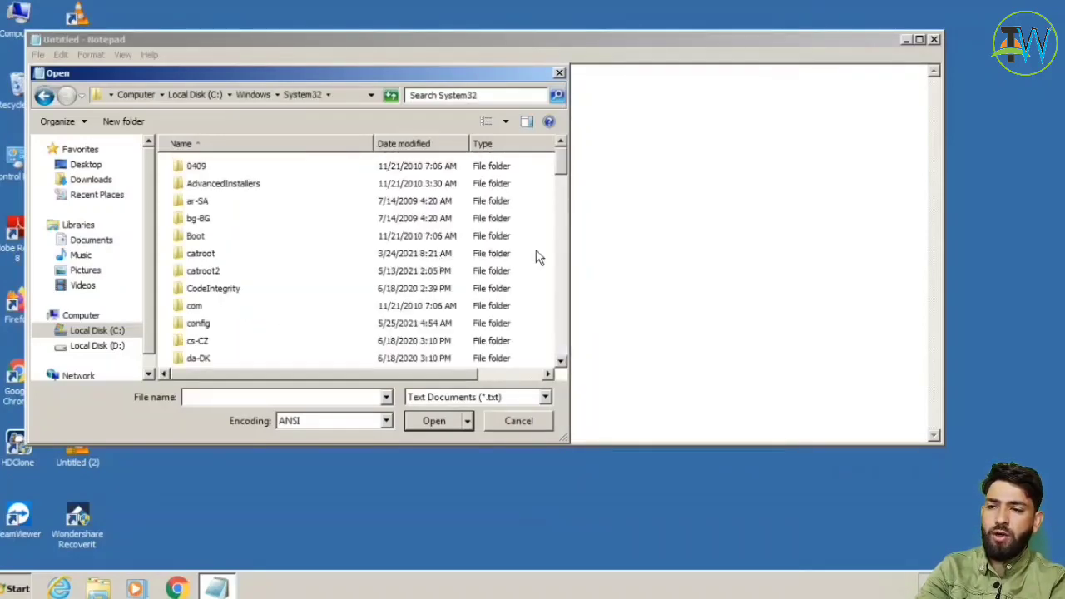
left_click_drag(560, 159, 563, 185)
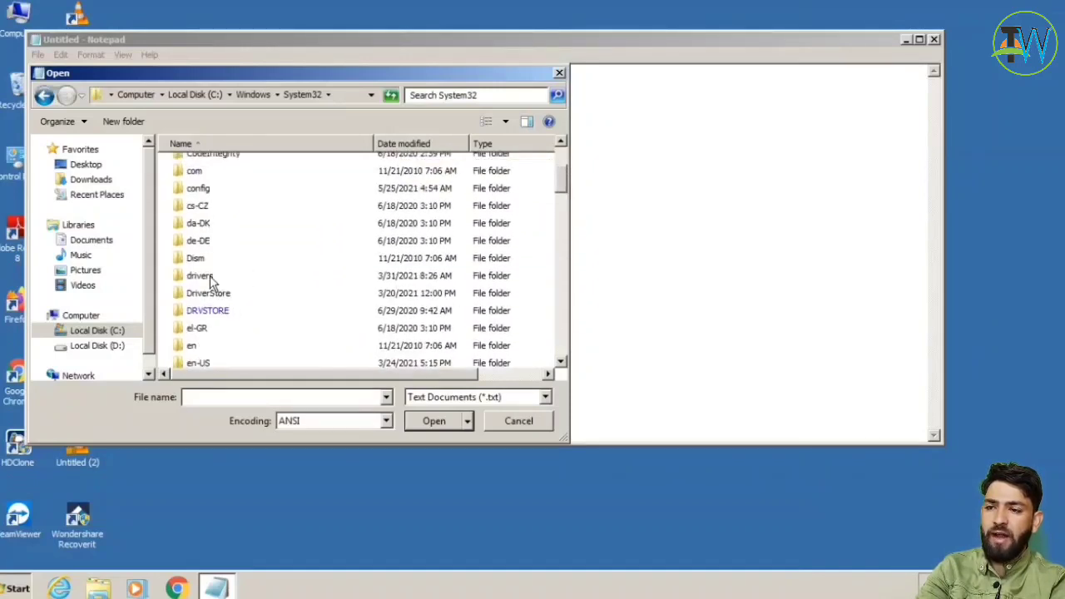
double_click(210, 275)
left_click(203, 185)
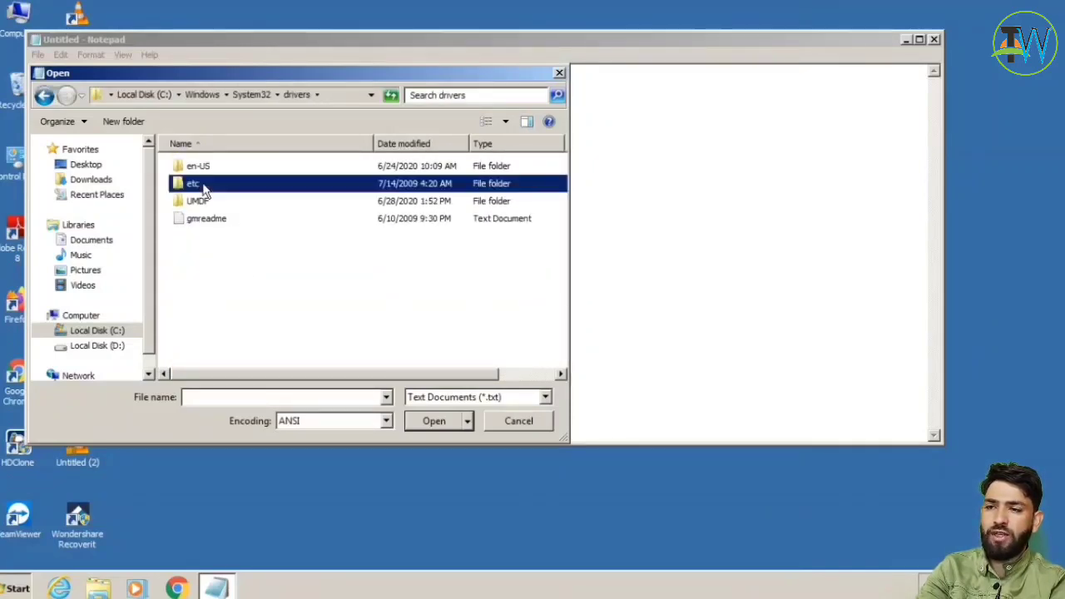
double_click(203, 187)
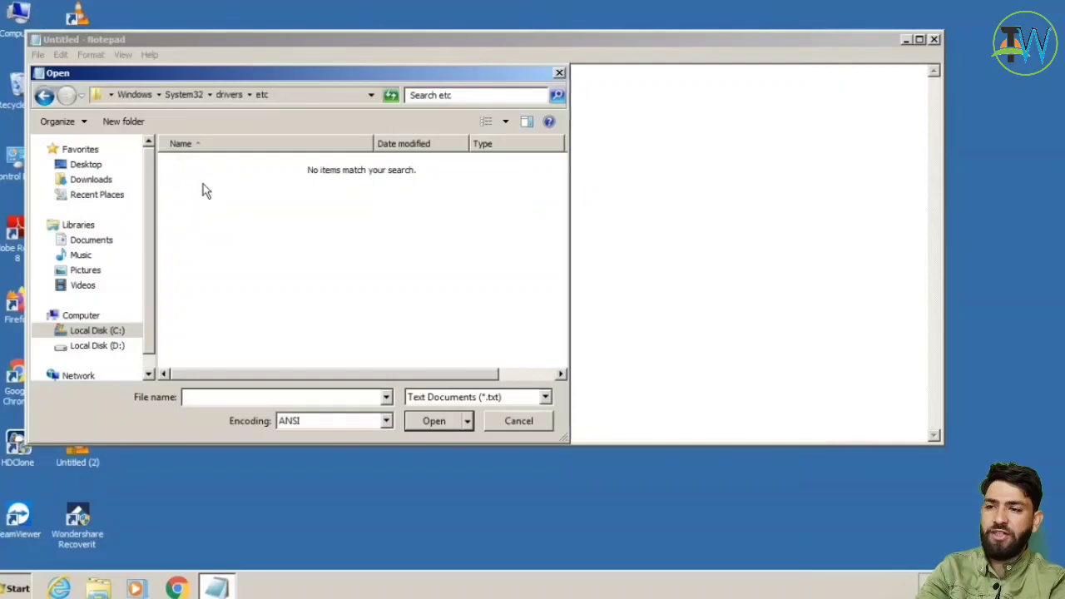
Show all file types in the etc folder and open the hosts file
left_click(492, 398)
left_click(443, 426)
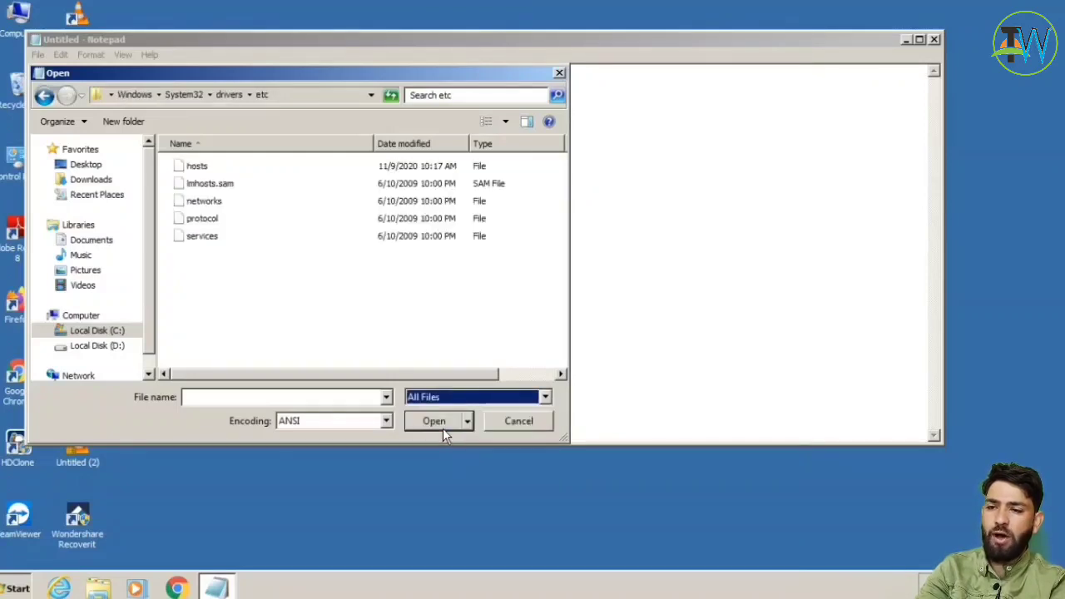
left_click(194, 169)
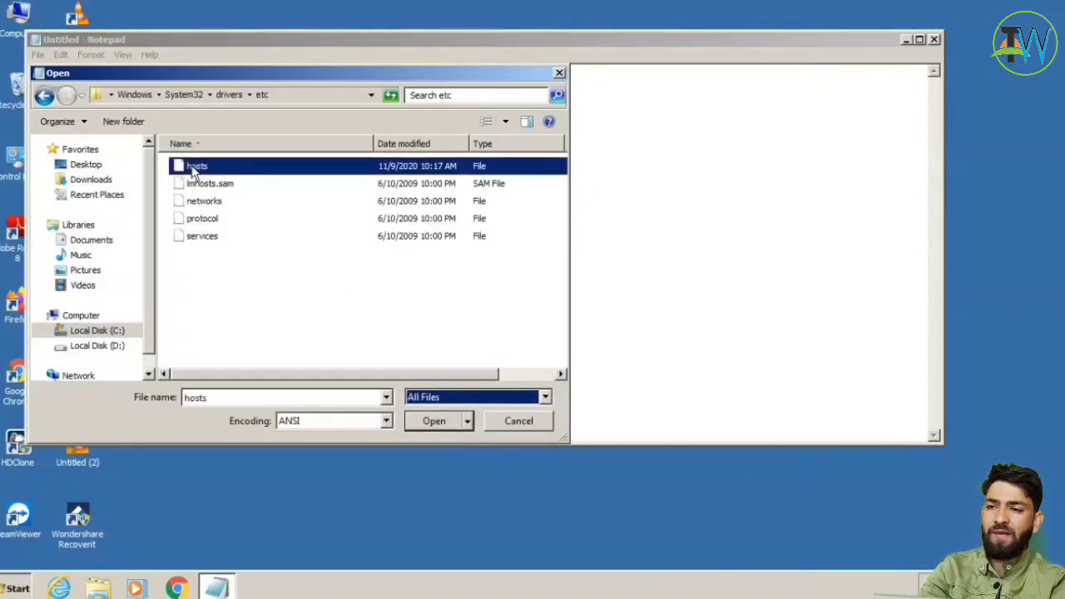
left_click(431, 420)
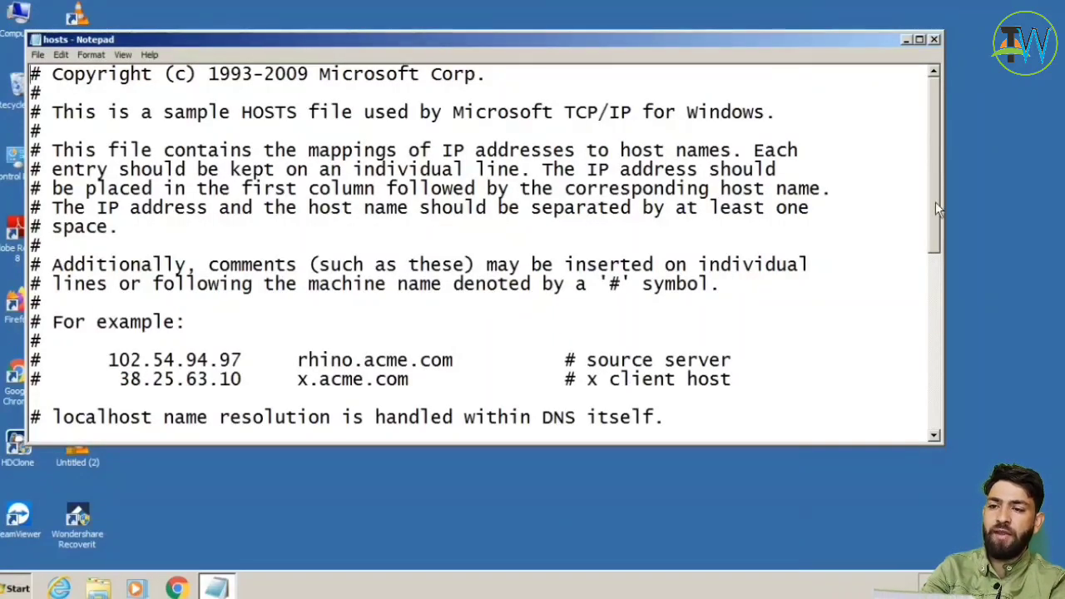
Examine the host entries from the example lines through the localhost lines at the end of the hosts file
left_click_drag(937, 205, 935, 278)
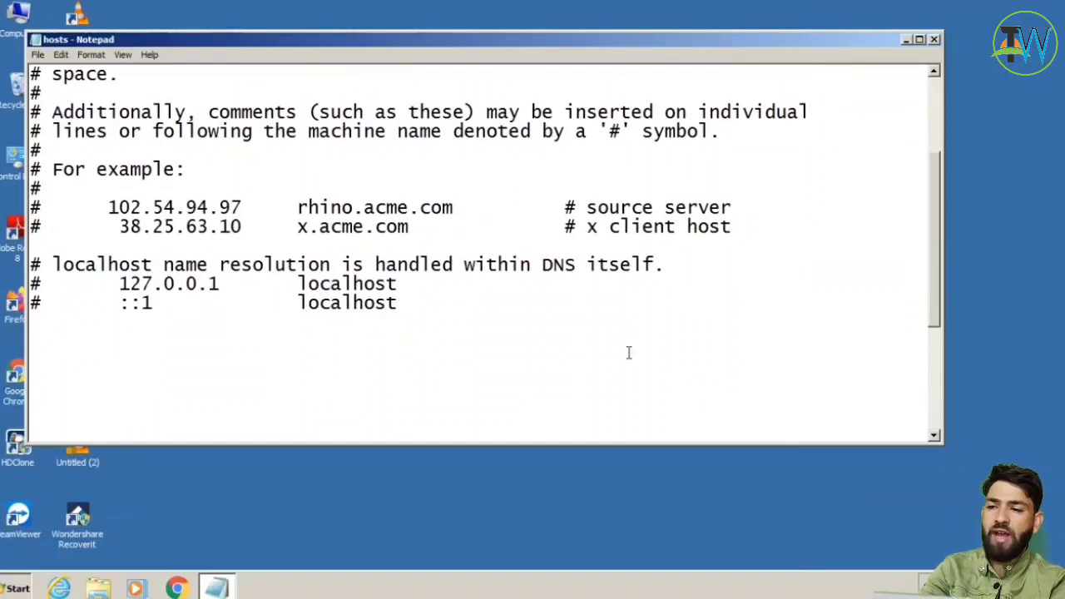
left_click_drag(401, 302, 25, 208)
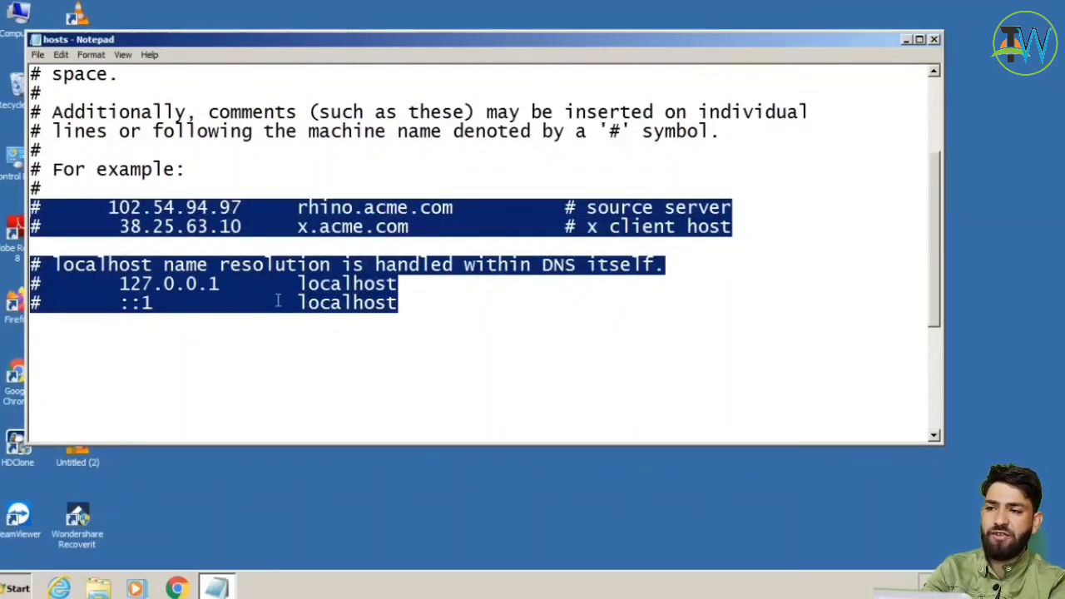
left_click(424, 306)
key("Return")
key("Return")
key("Return")
key("Return")
key("Return")
key("Return")
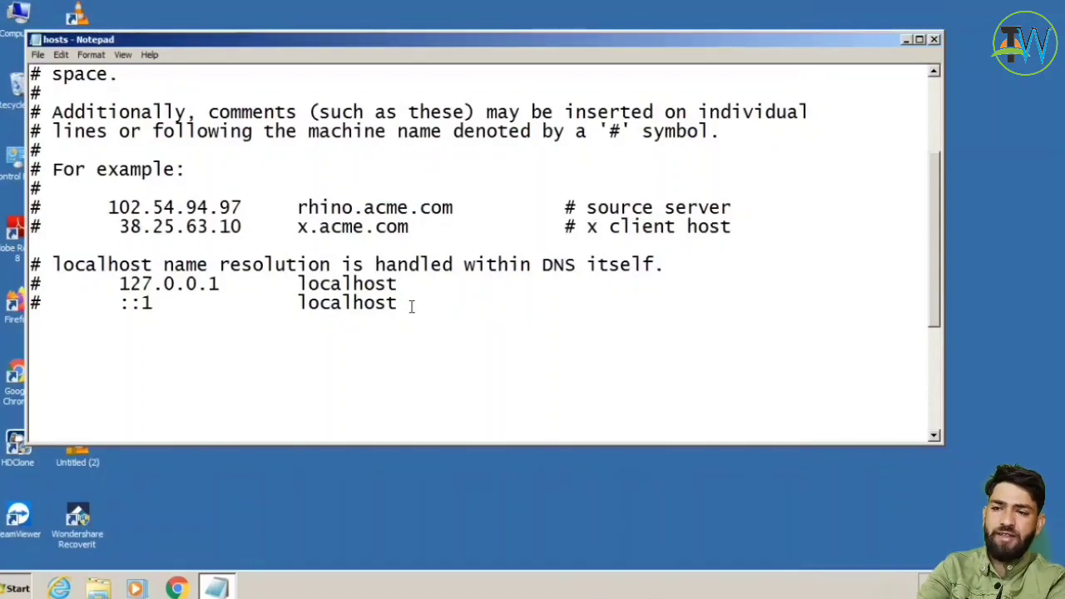
Save the hosts file and close Notepad
left_click(38, 55)
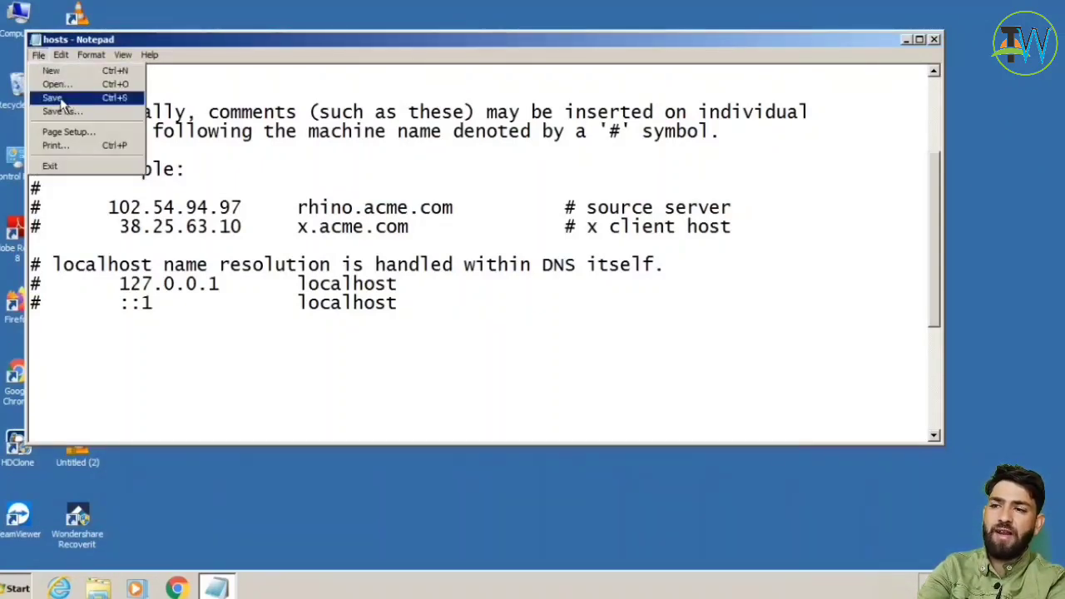
left_click(83, 111)
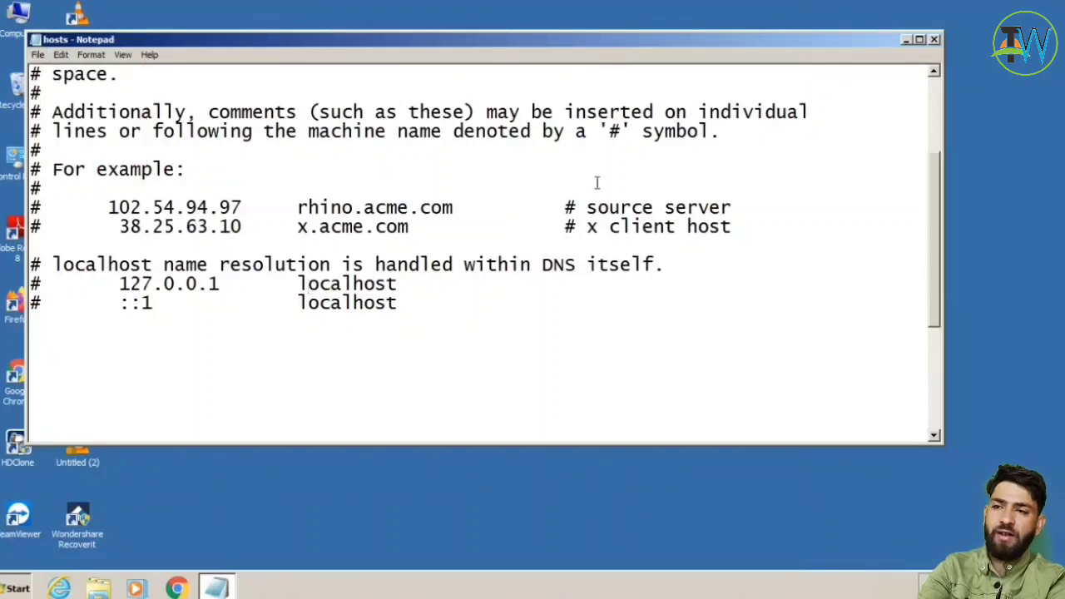
left_click(935, 39)
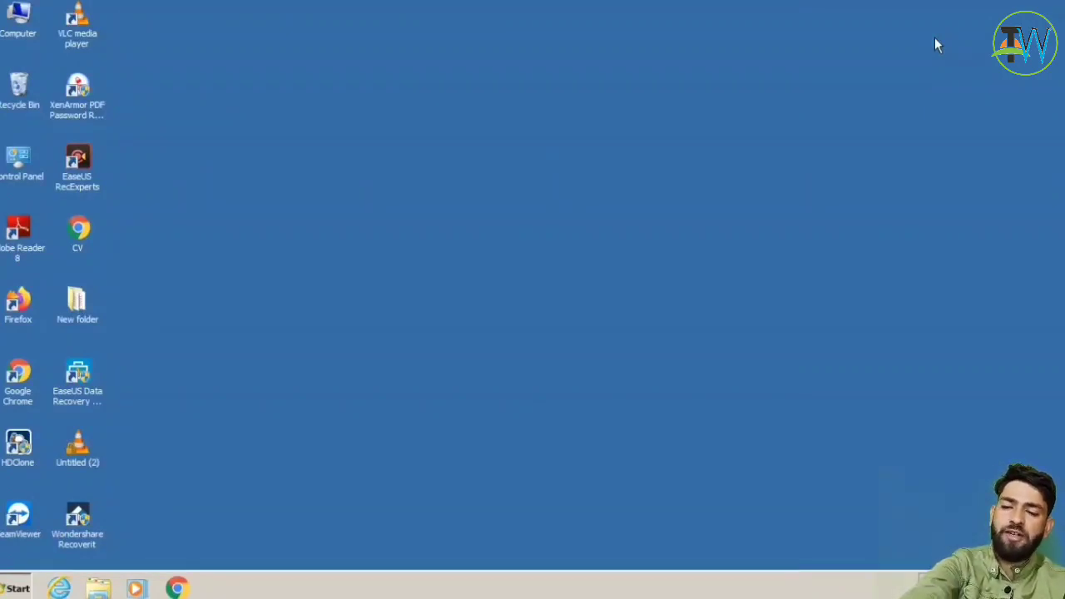
Open Programs and Features by running APPWIZ.CPL
key("super+r")
key("BackSpace")
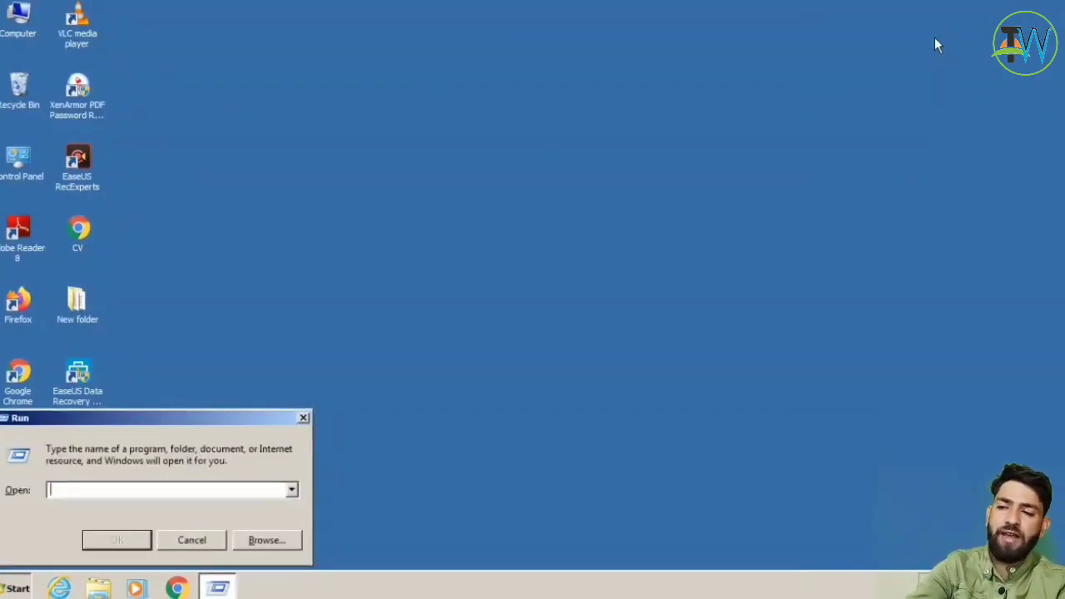
type("APPWIZ.CPL")
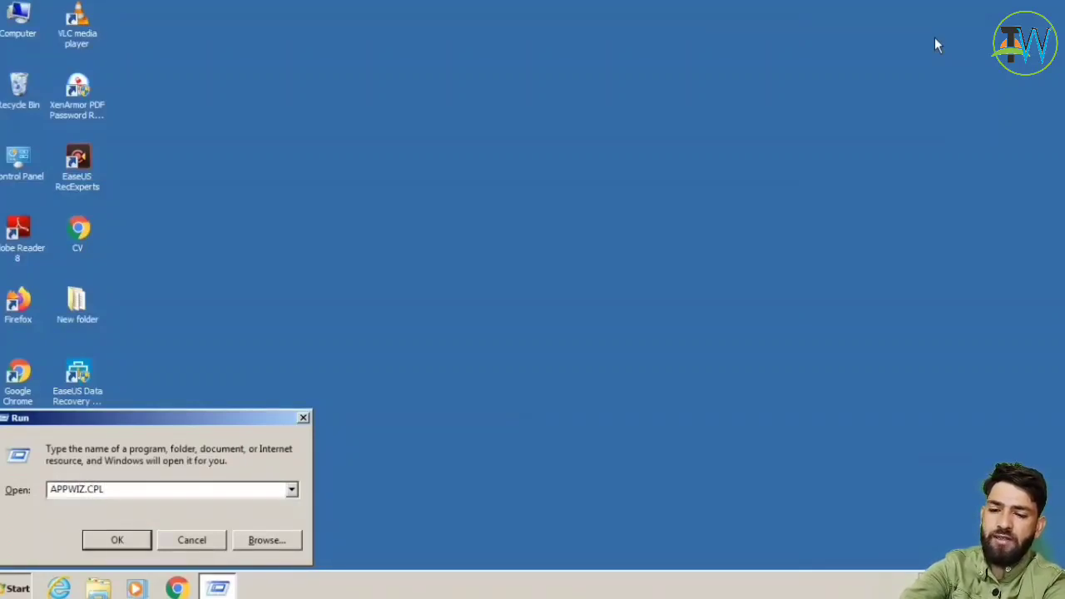
key("Return")
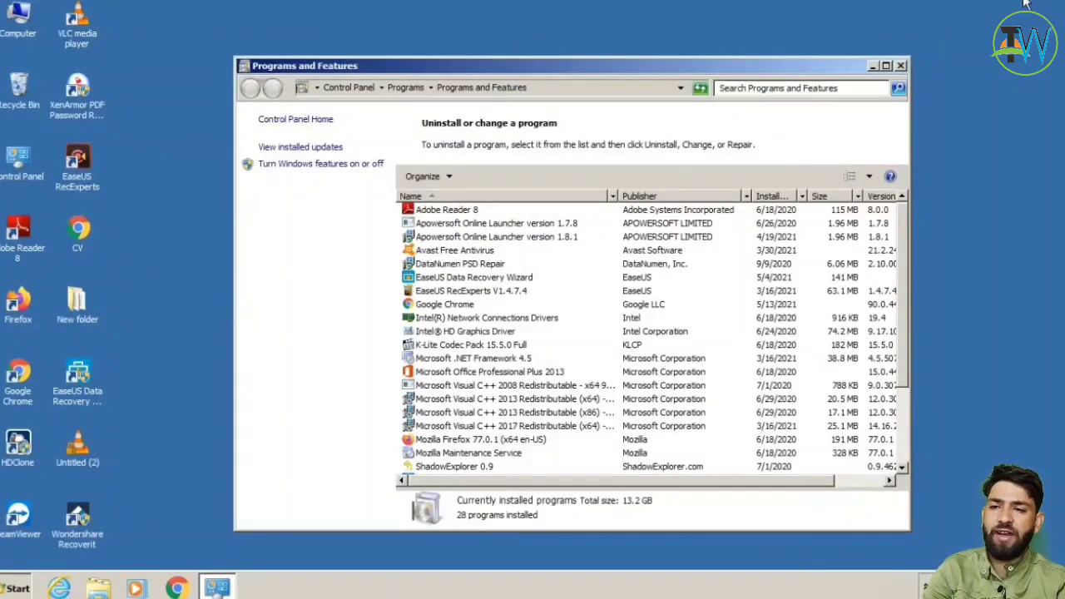
Check the installed programs and the uninstall option for Microsoft Visual C++ 2008 Redistributable, and close Programs and Features
left_click_drag(906, 283, 907, 366)
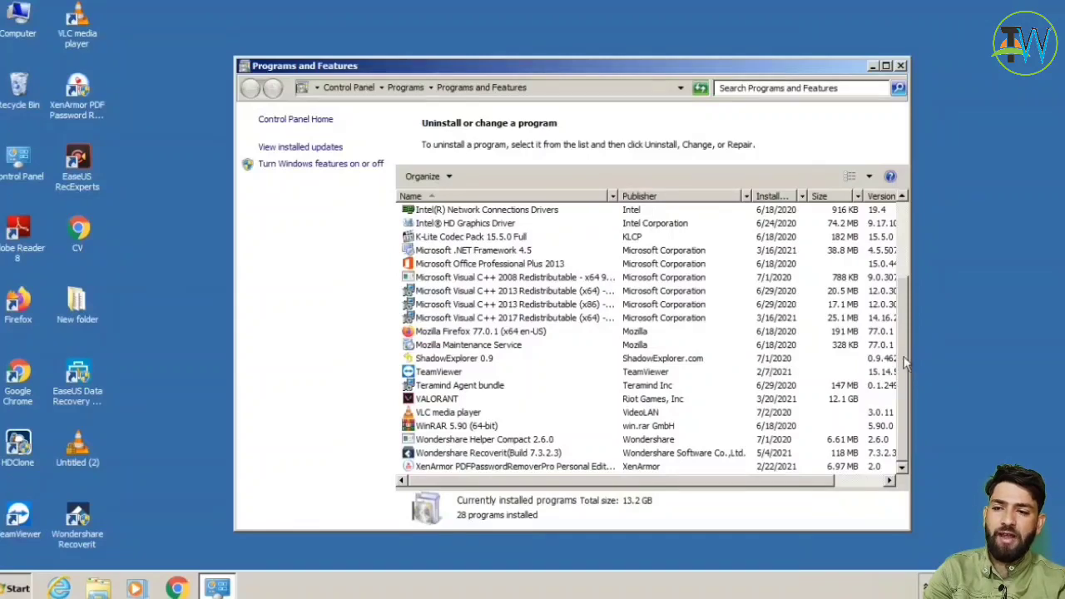
left_click(521, 280)
right_click(520, 279)
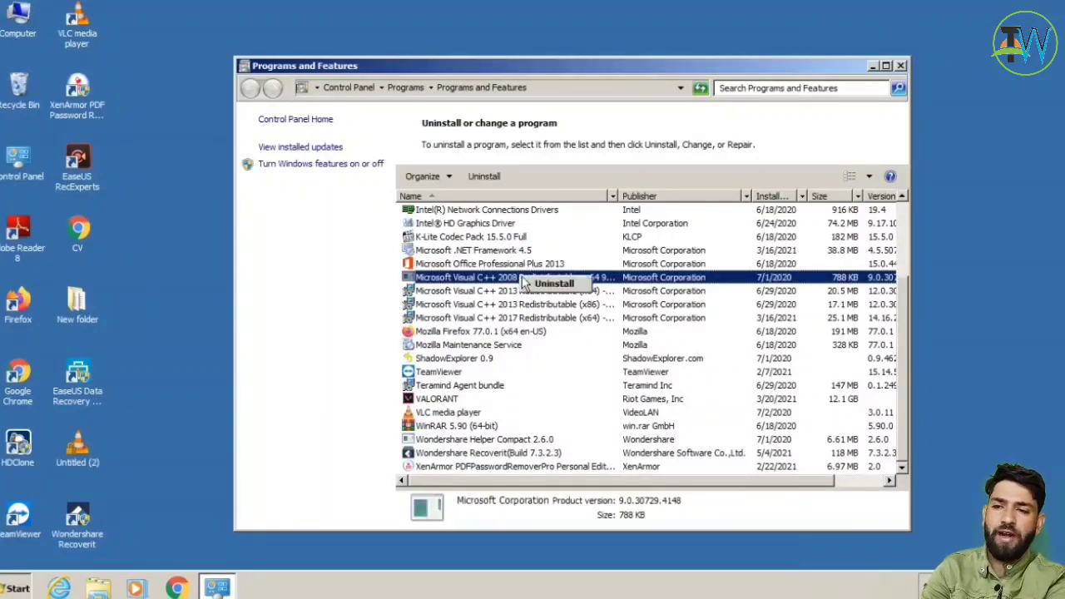
left_click(901, 65)
left_click(901, 65)
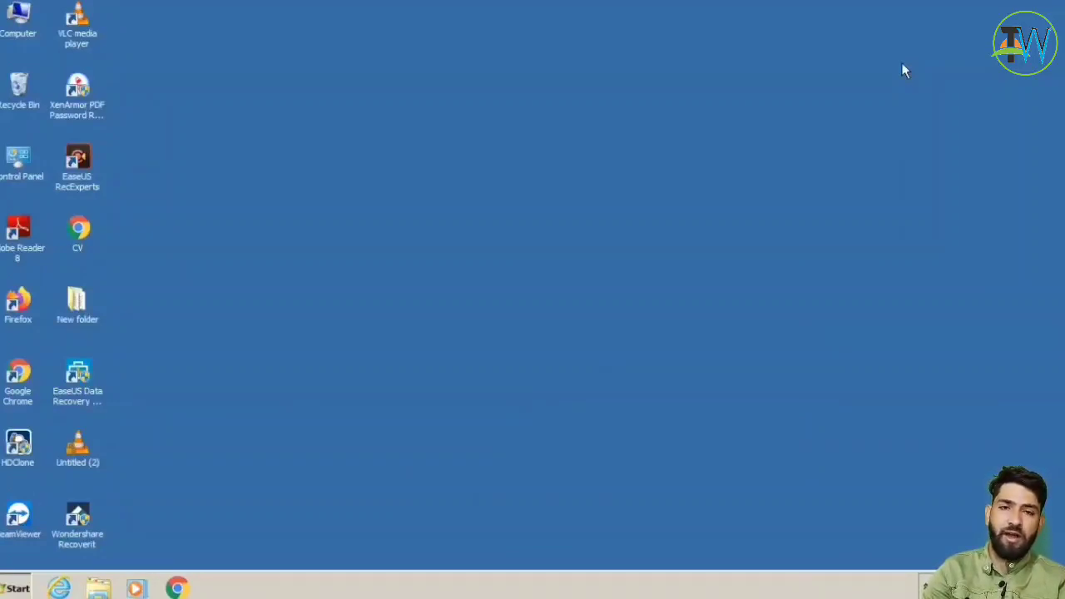
Launch System Restore by running RSTRUI.EXE
key("super+r")
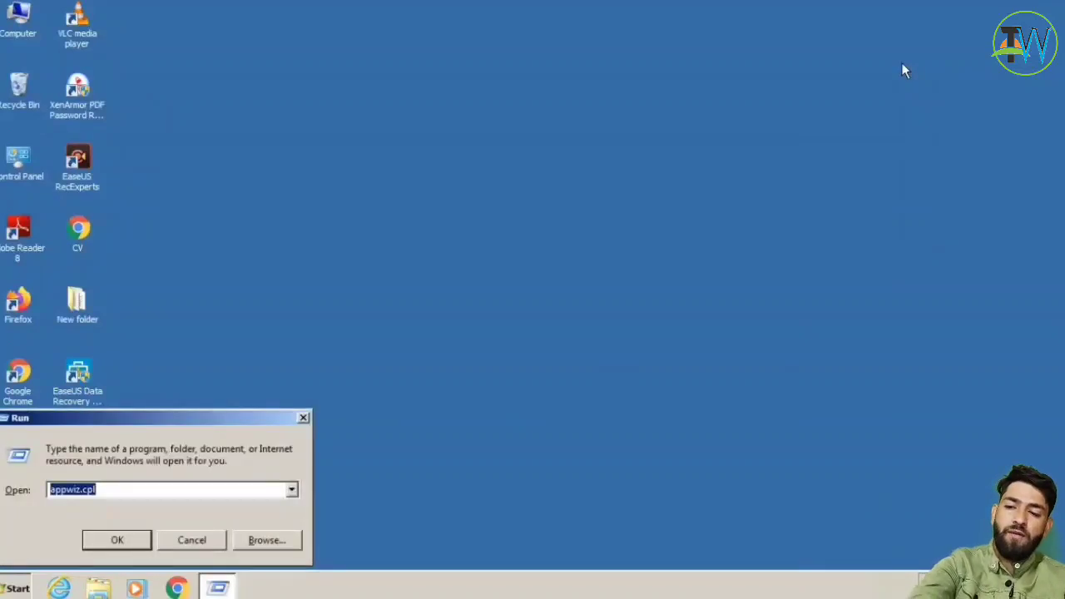
key("BackSpace")
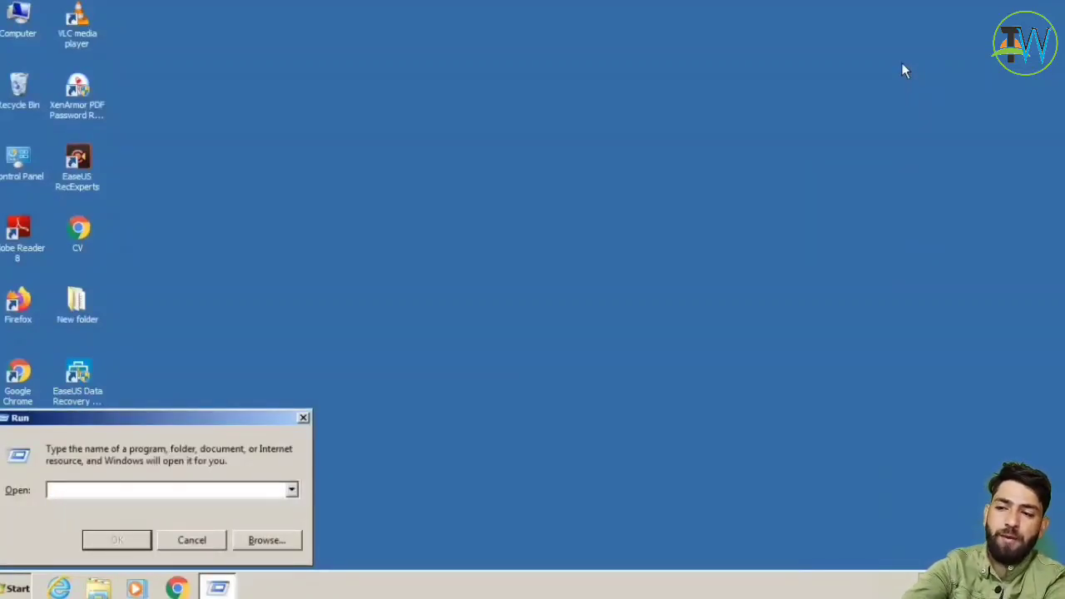
type("R")
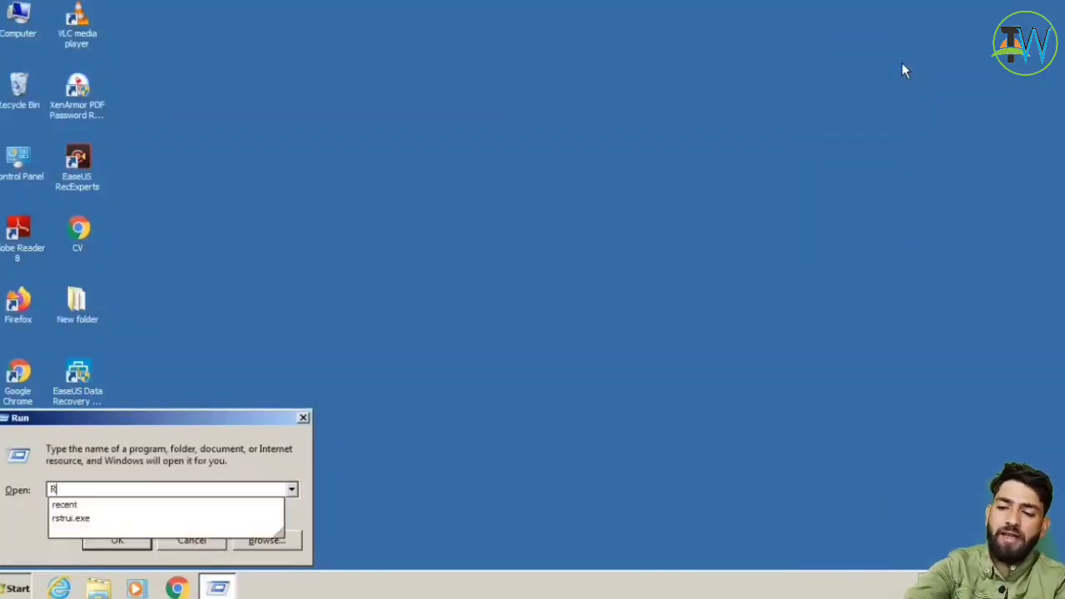
type("STRUI.EXE")
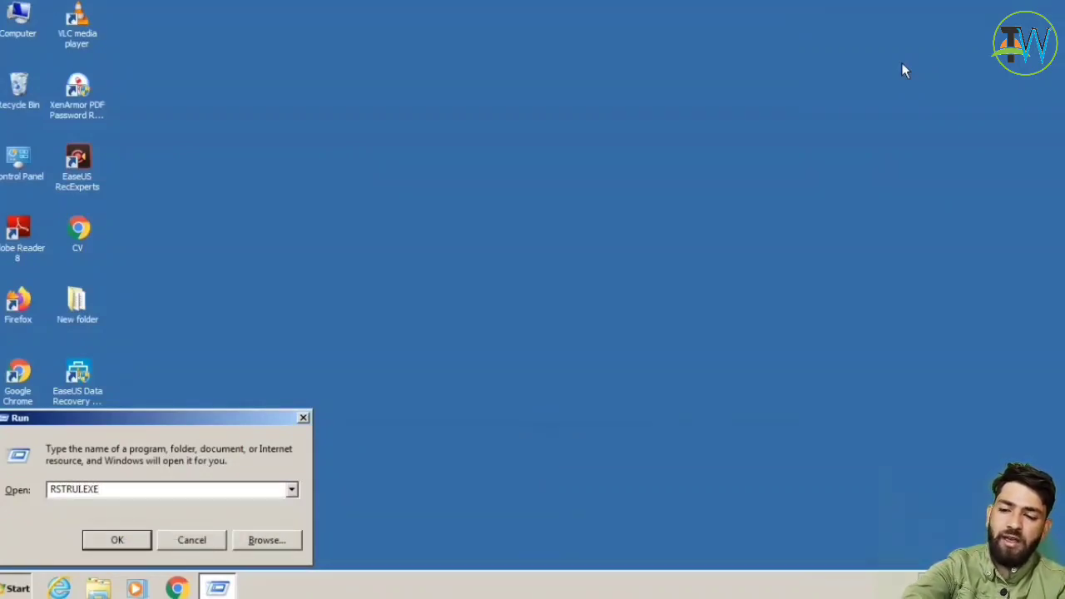
left_click(107, 546)
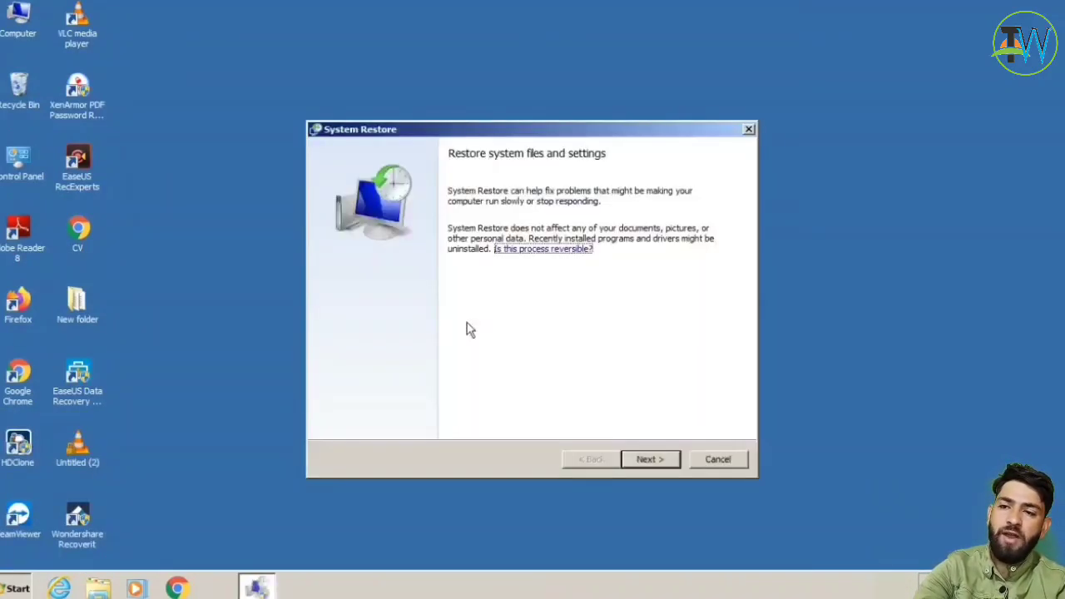
Show more restore points, review the confirmation for the 3/24/2021 Windows Update restore point, and cancel System Restore
left_click(647, 459)
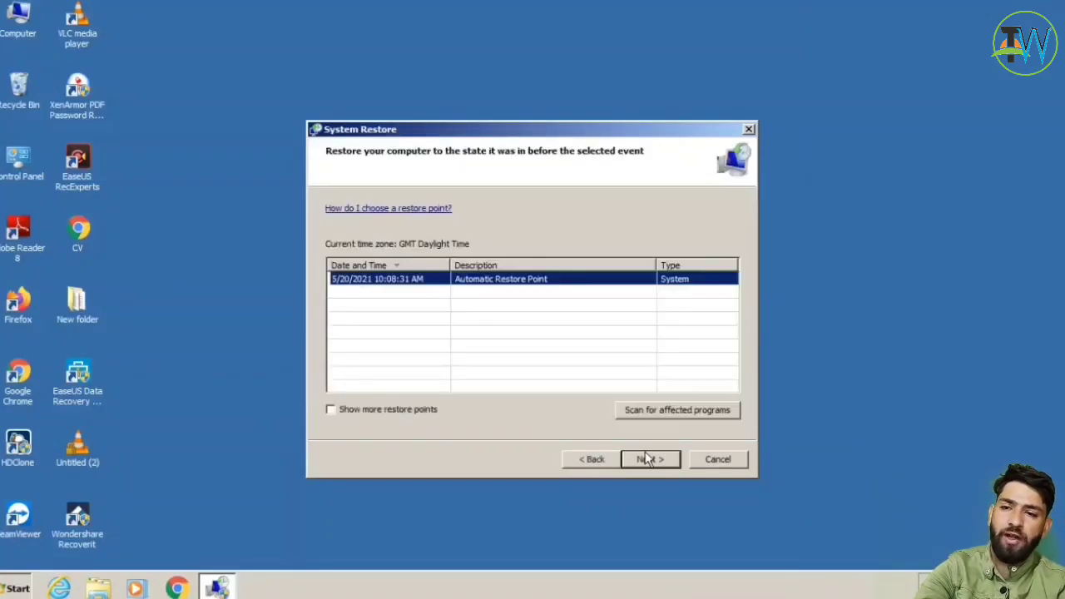
left_click(331, 409)
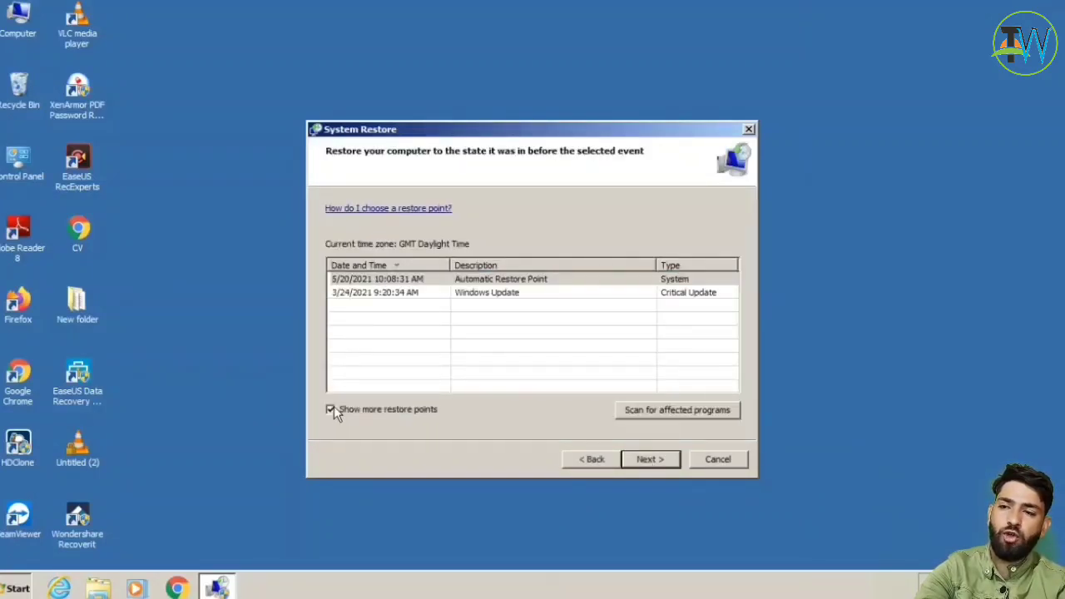
left_click(363, 294)
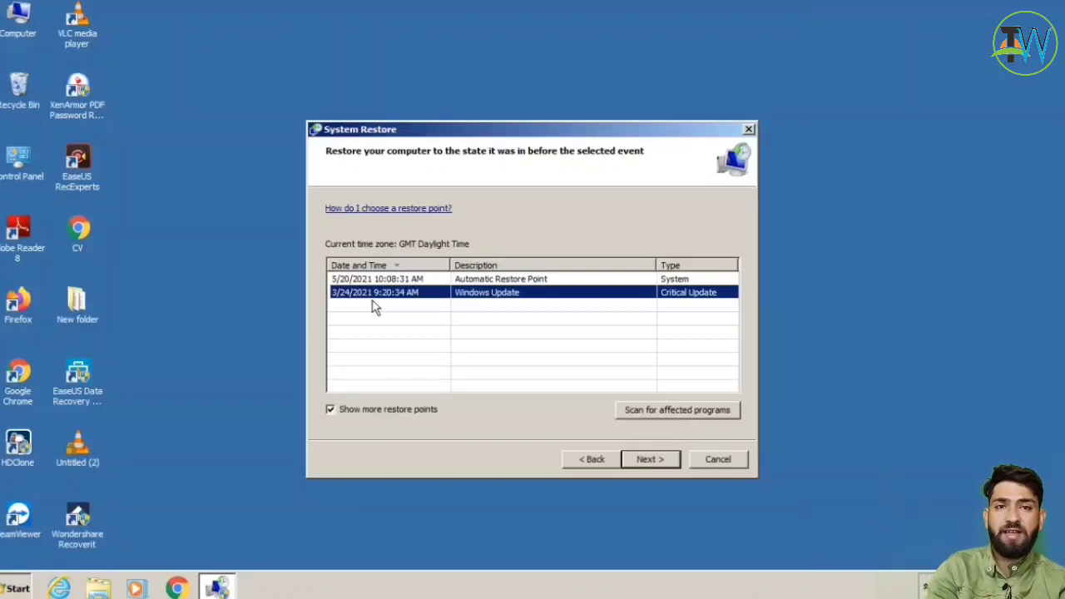
left_click(652, 463)
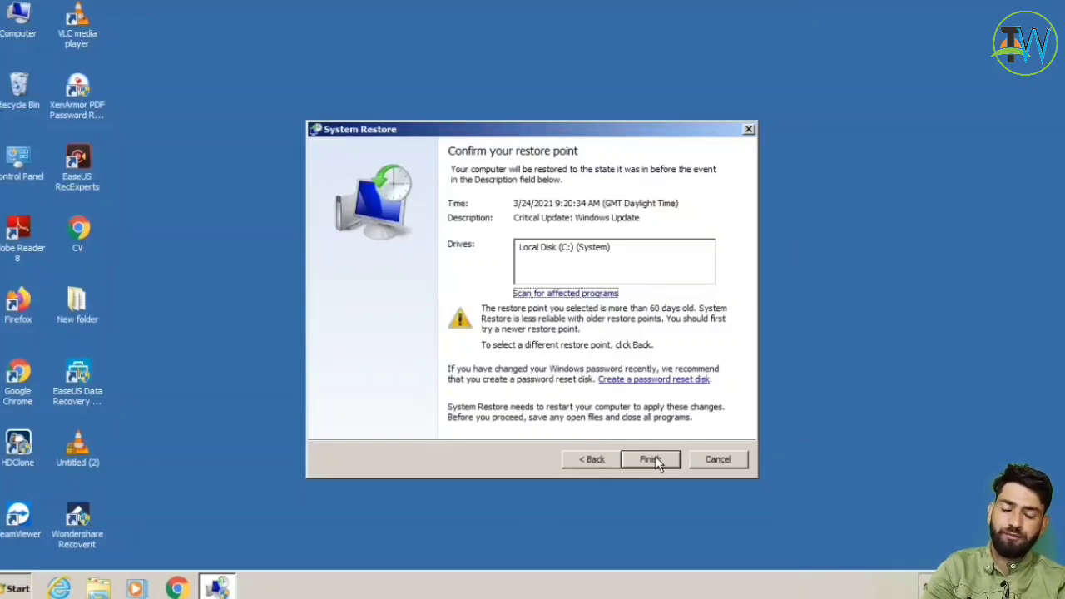
left_click(711, 460)
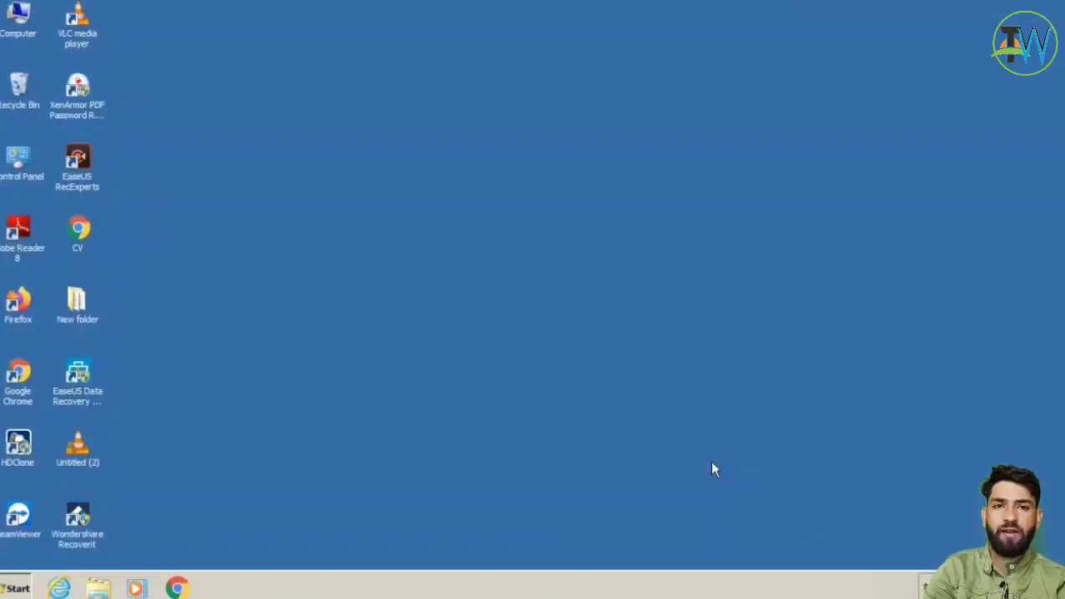
Extract the testdisk-7.2-WIP.win archive in place inside the EHIZ RASOMWARE folder on Local Disk (D:)
left_click(95, 588)
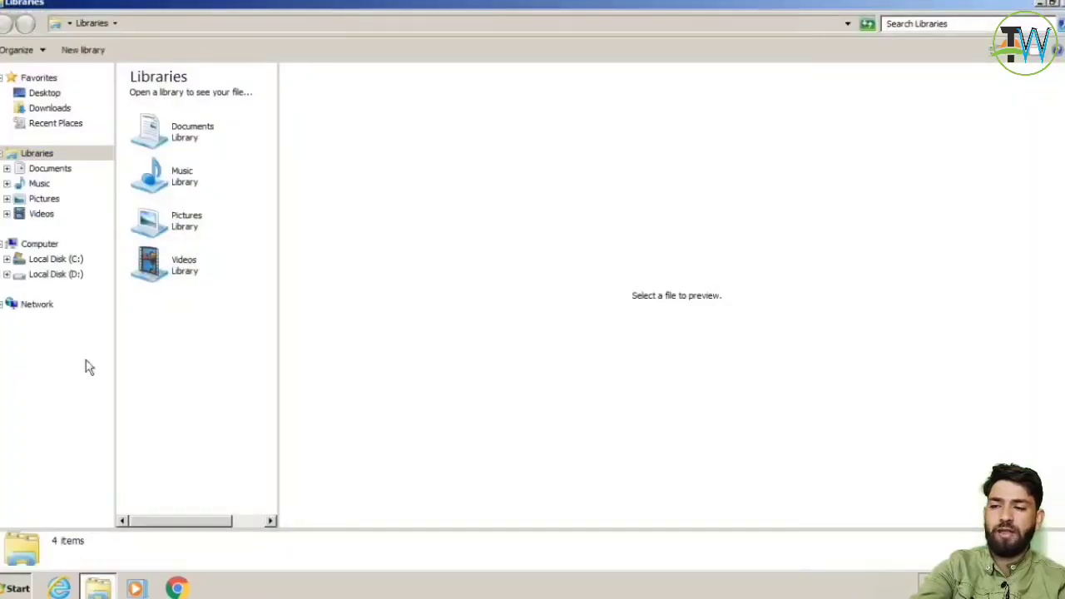
left_click(70, 275)
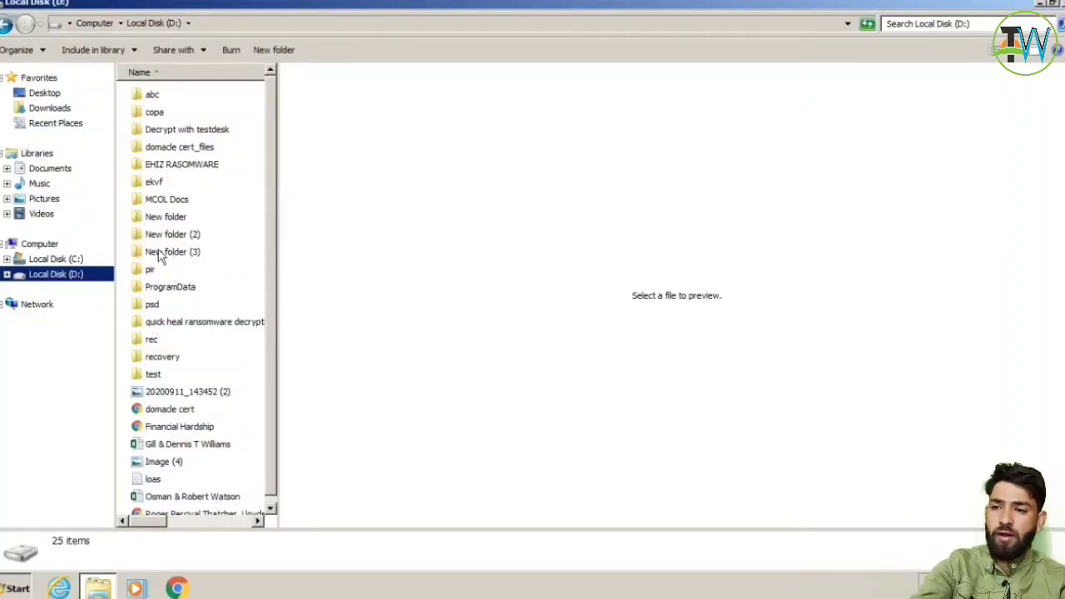
double_click(172, 166)
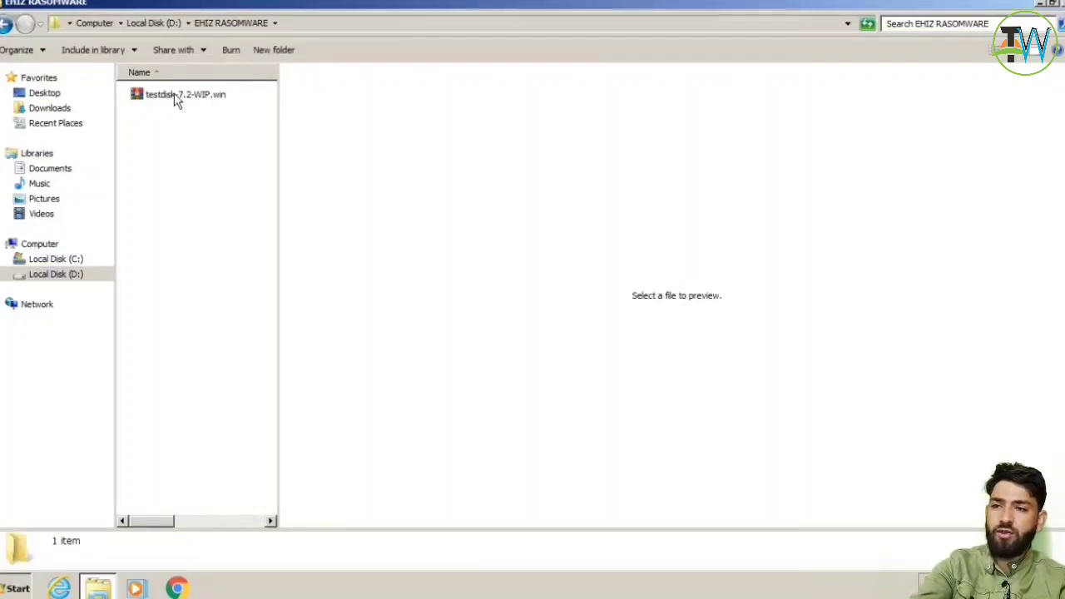
left_click(175, 101)
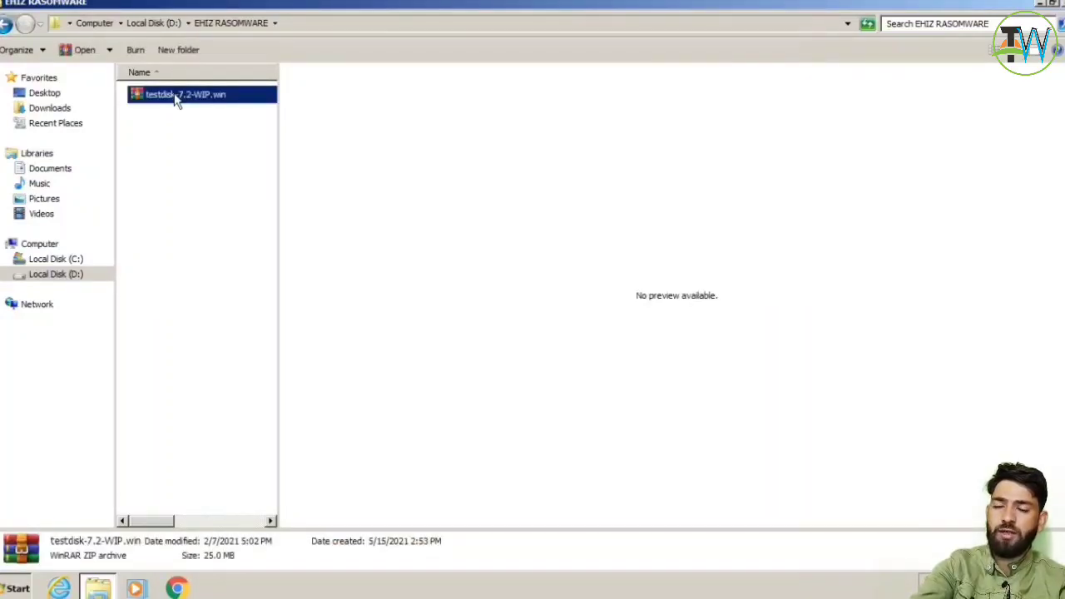
right_click(175, 98)
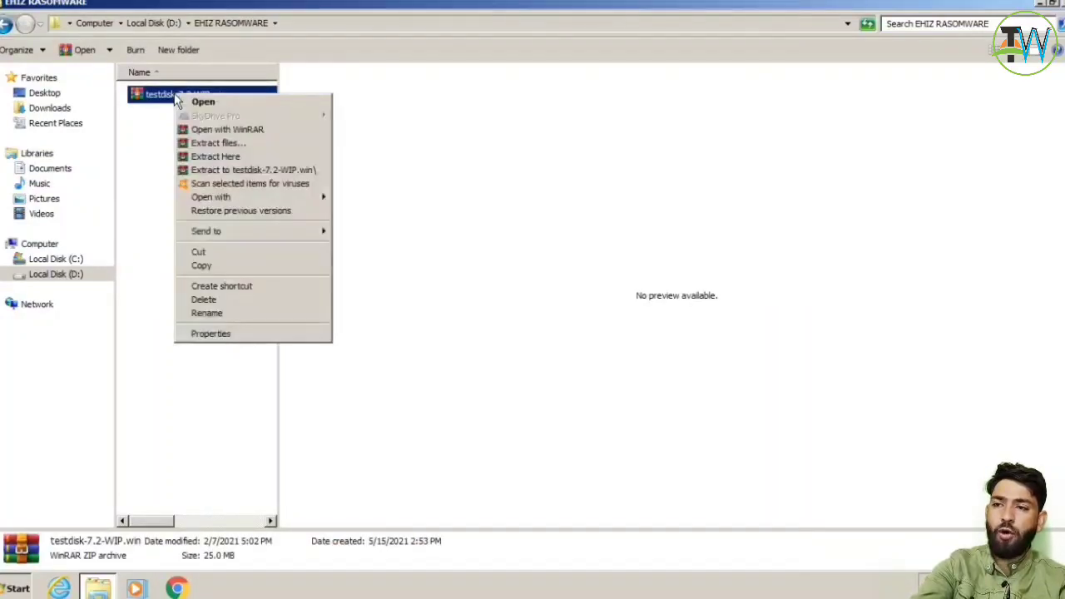
left_click(202, 156)
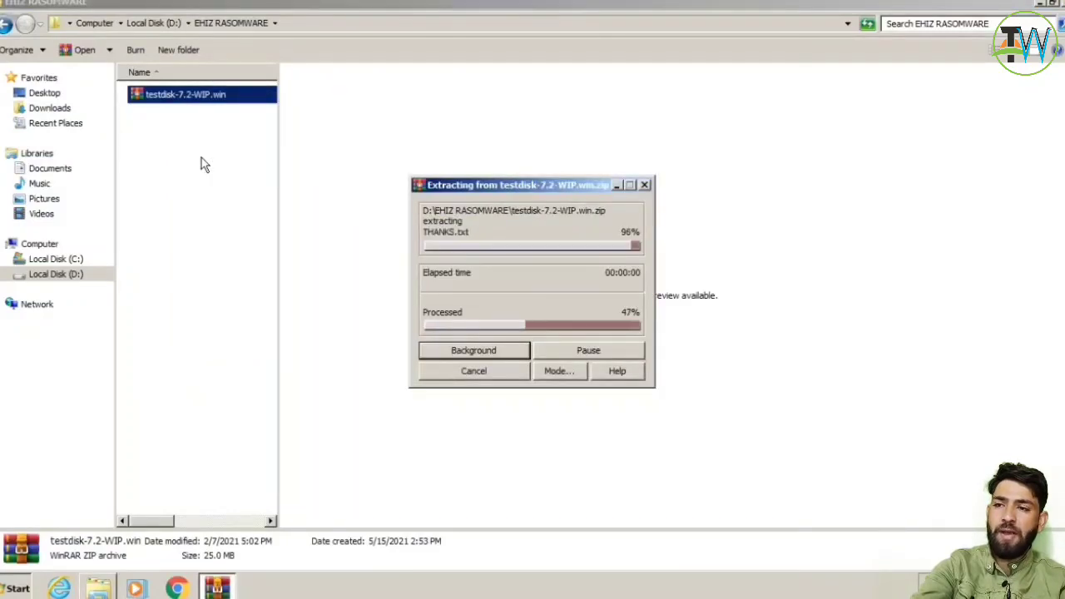
Launch qphotorec_win from the extracted testdisk-7.2-WIP folder and maximize its window
double_click(177, 96)
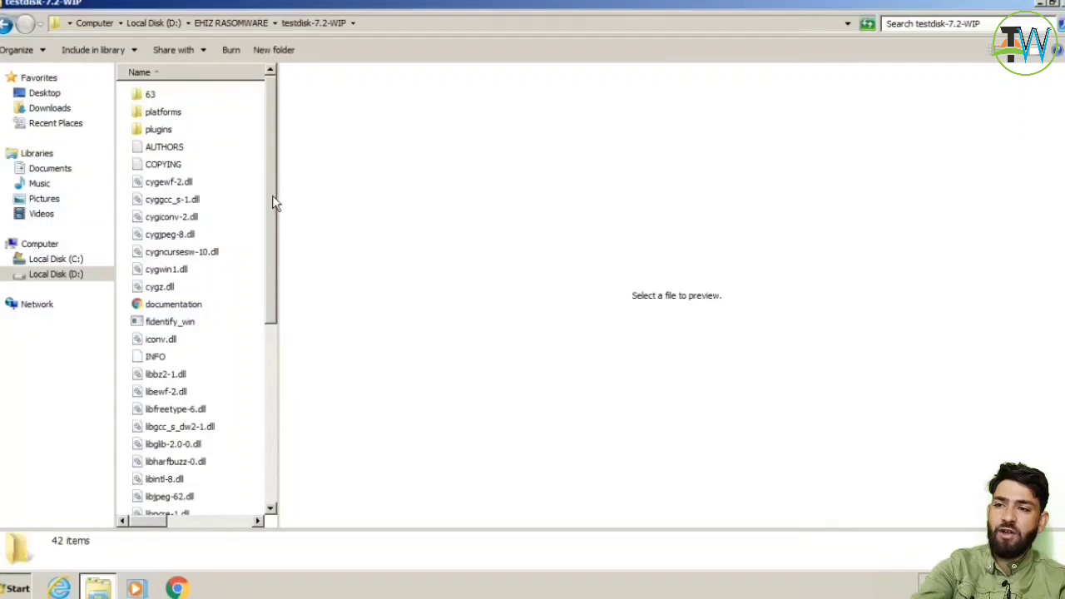
left_click_drag(276, 203, 289, 366)
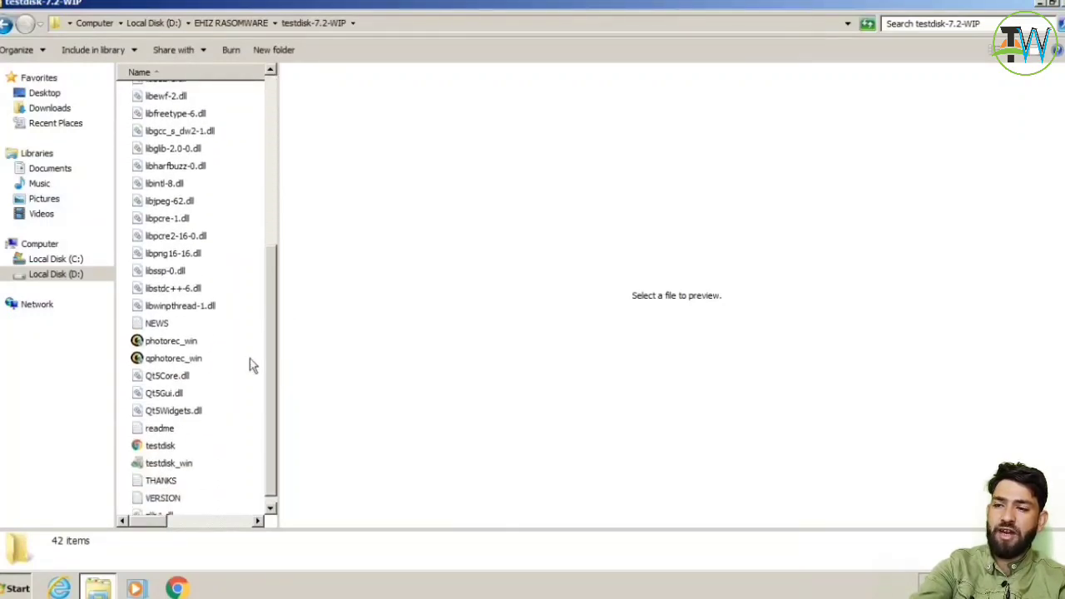
left_click(209, 356)
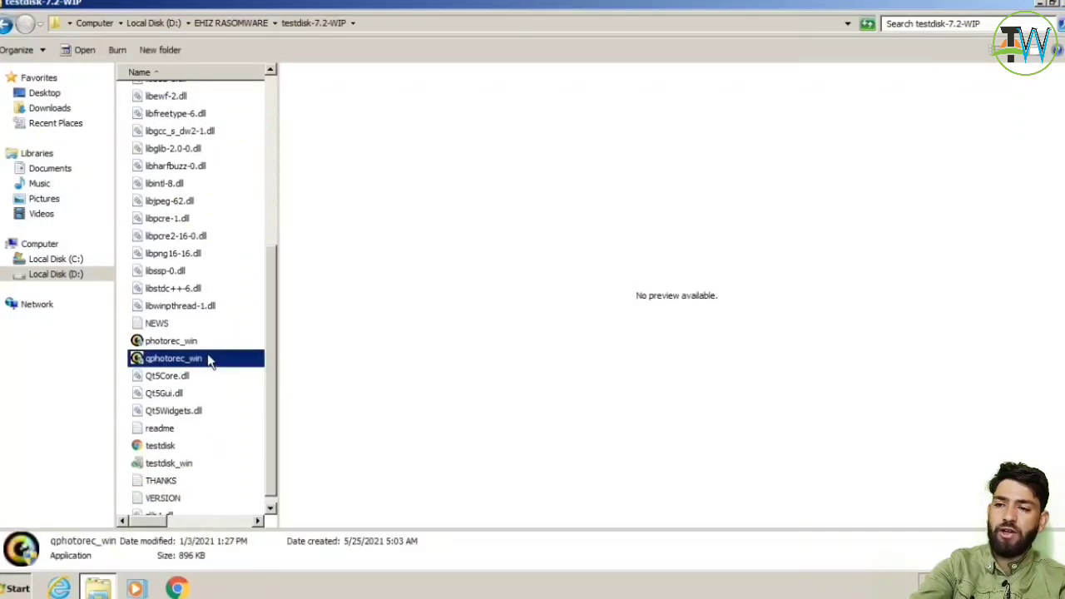
double_click(208, 358)
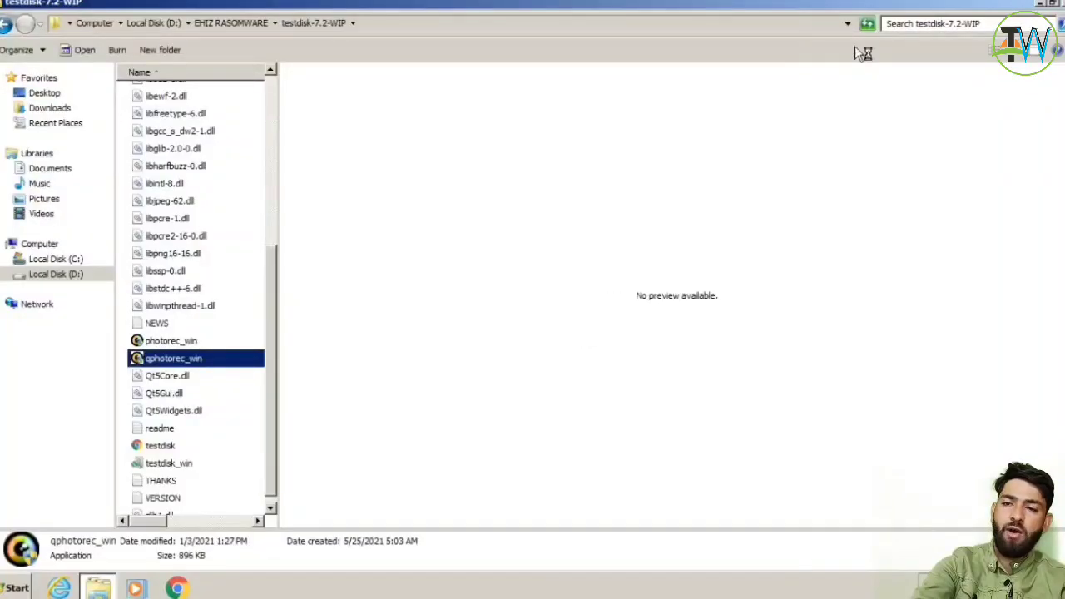
left_click(1051, 7)
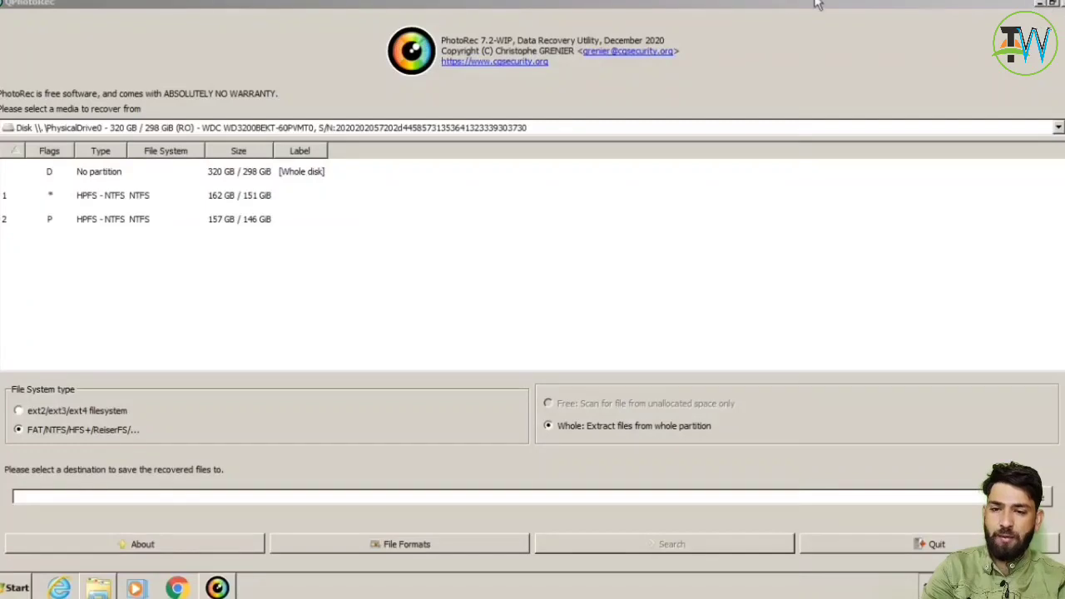
Select the whole disk as the recovery source and set a new folder inside testdisk-7.2-WIP as the destination
left_click(312, 182)
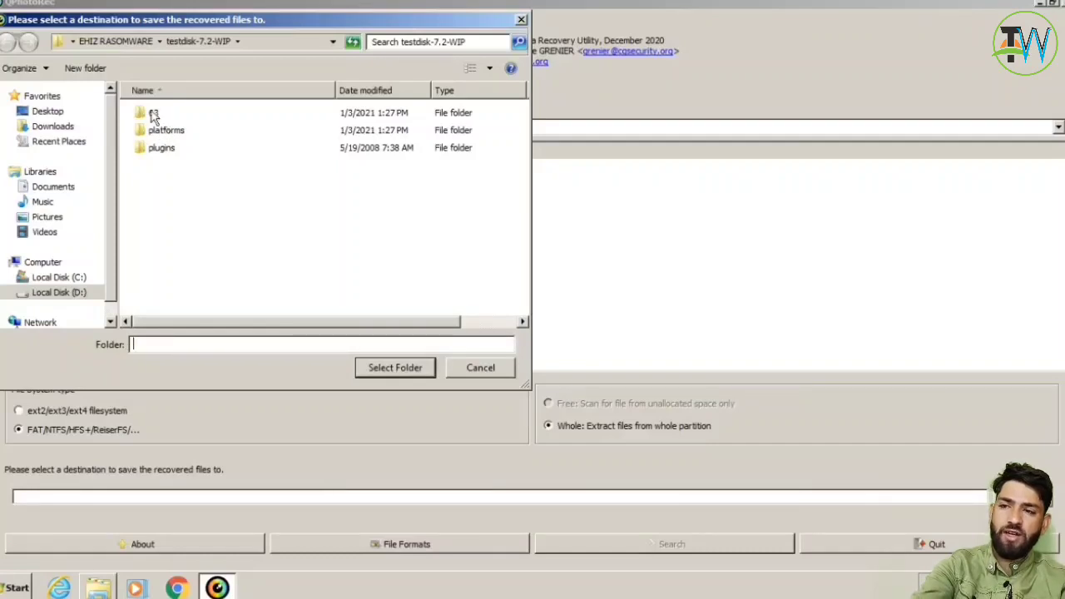
left_click(107, 70)
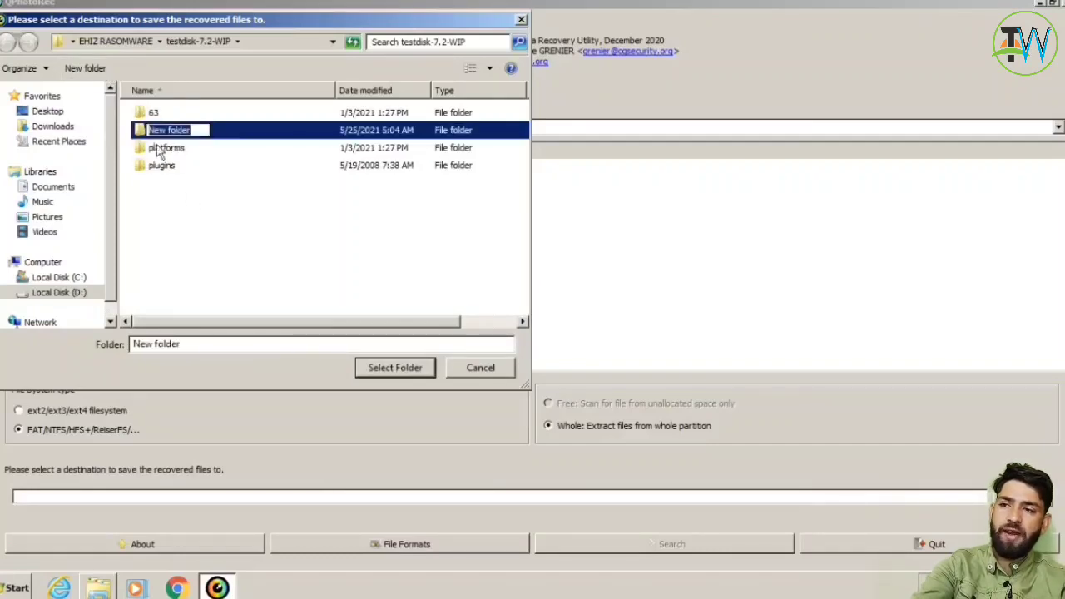
left_click(251, 200)
left_click(220, 135)
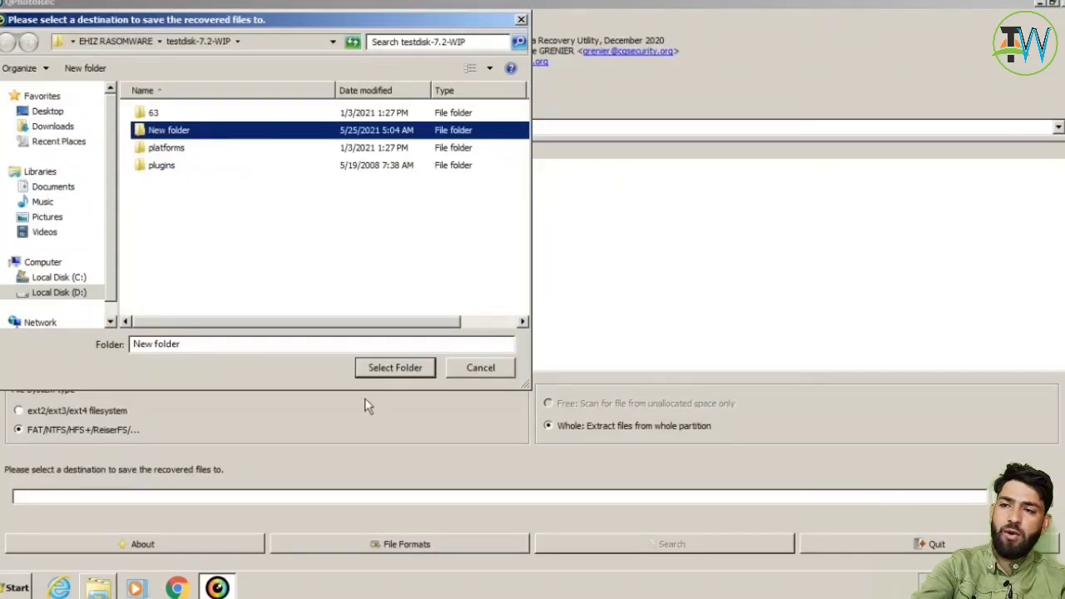
left_click(387, 369)
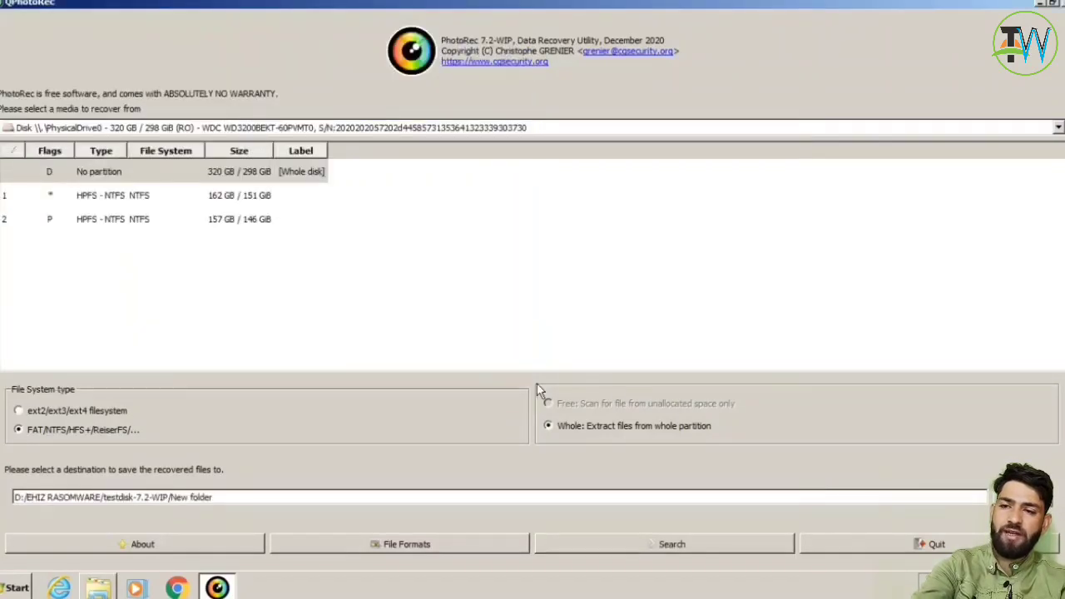
Clear all file formats and enable only the plr, plt and png formats for recovery
left_click(432, 544)
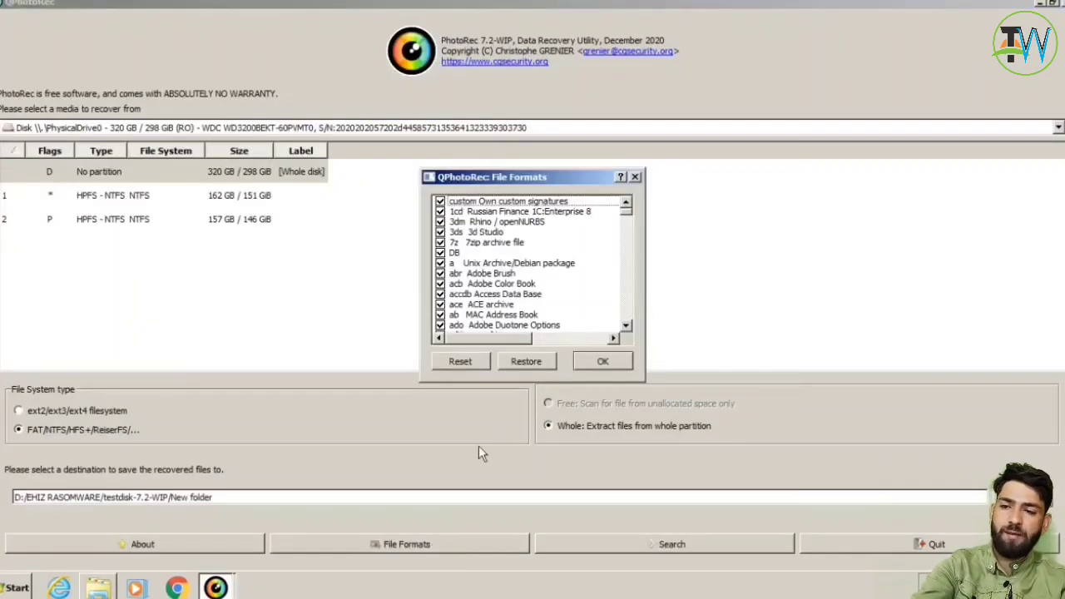
left_click(465, 366)
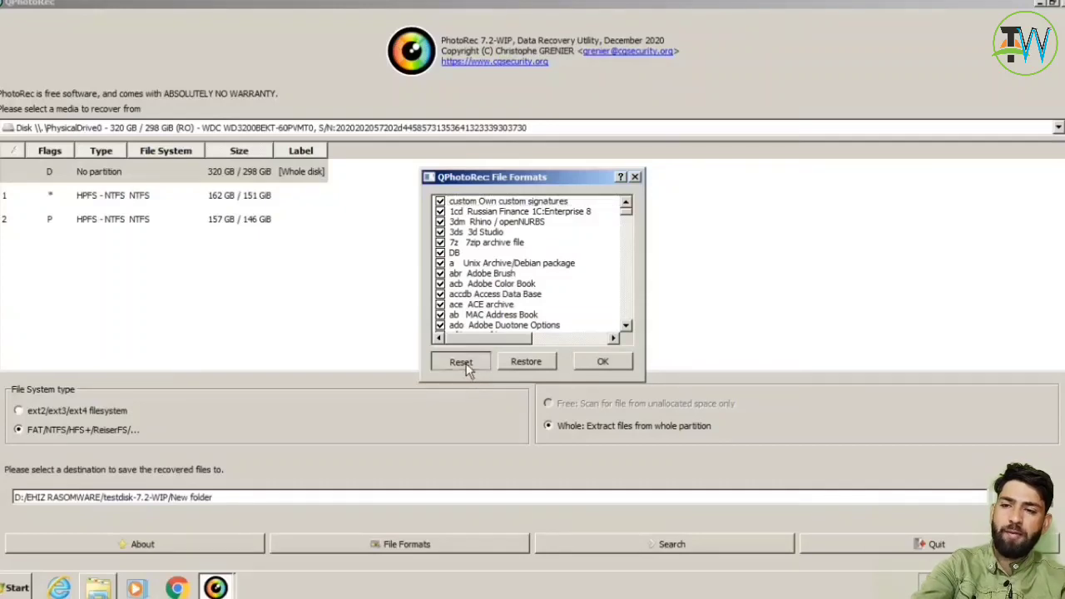
left_click(469, 295)
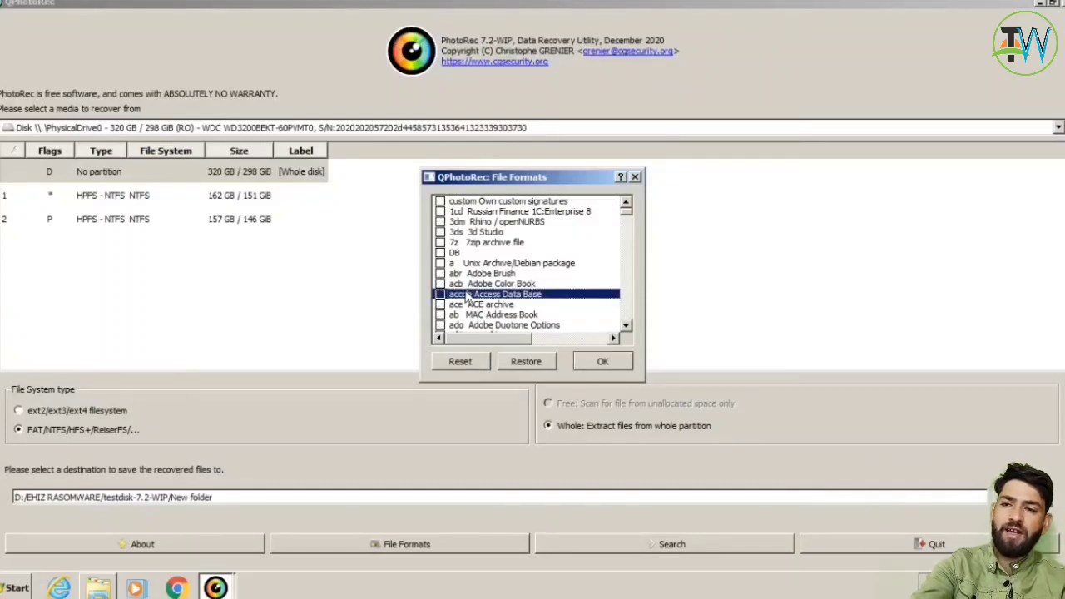
type("pdf")
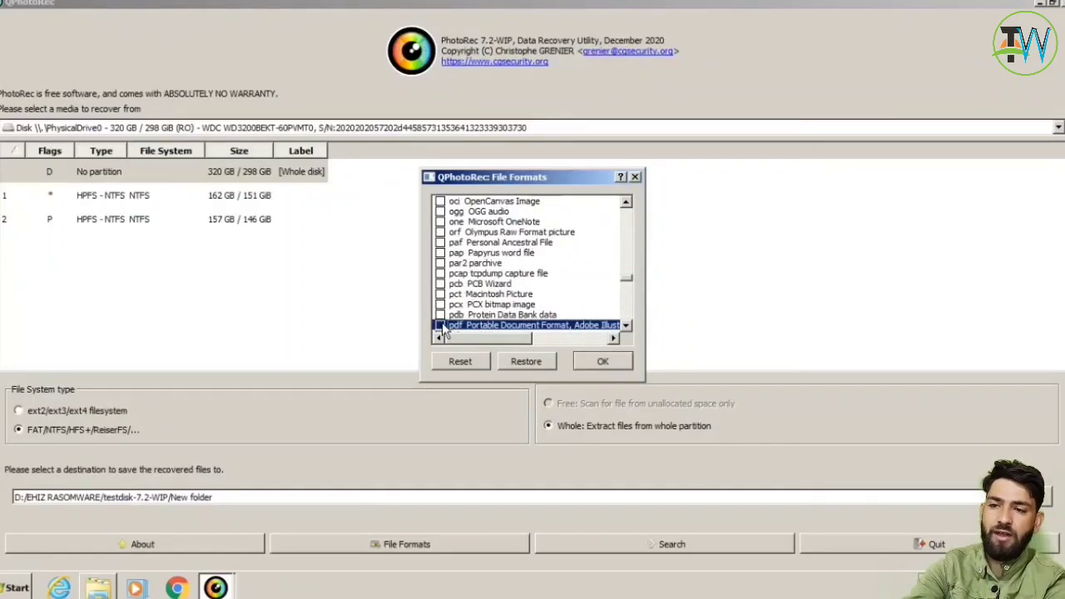
left_click(480, 275)
type("png")
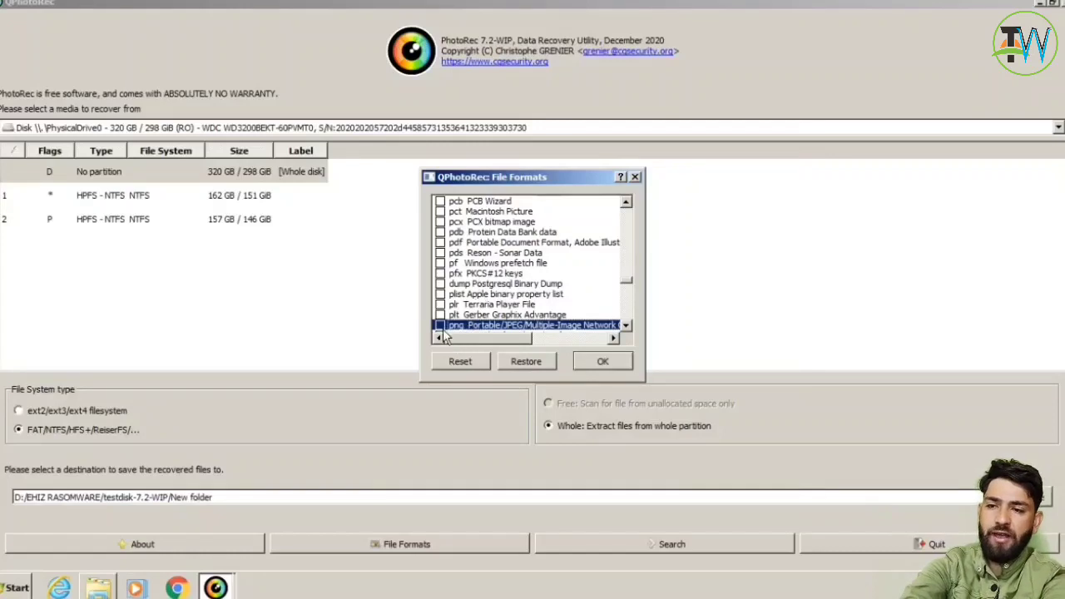
left_click(440, 317)
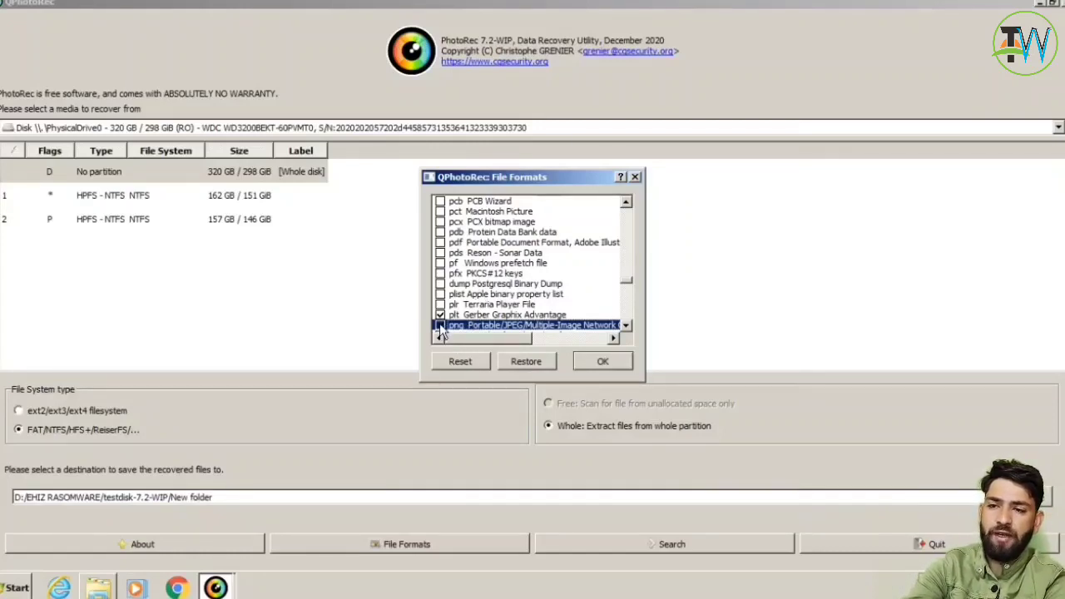
left_click(440, 305)
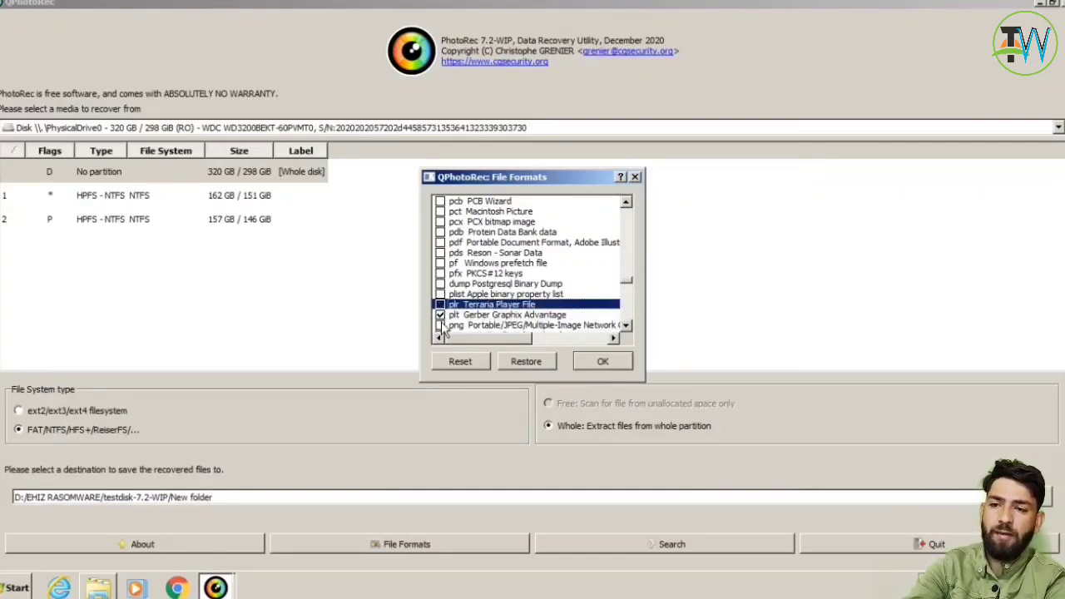
left_click(464, 274)
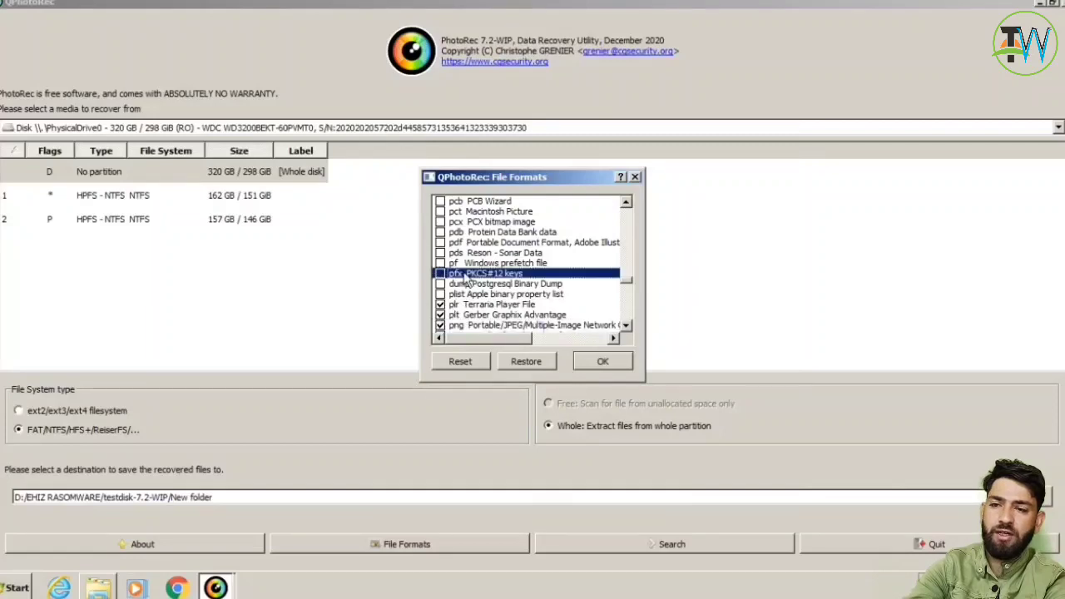
Enable the Microsoft OneNote (one) format as well and accept the file format selection
key("j")
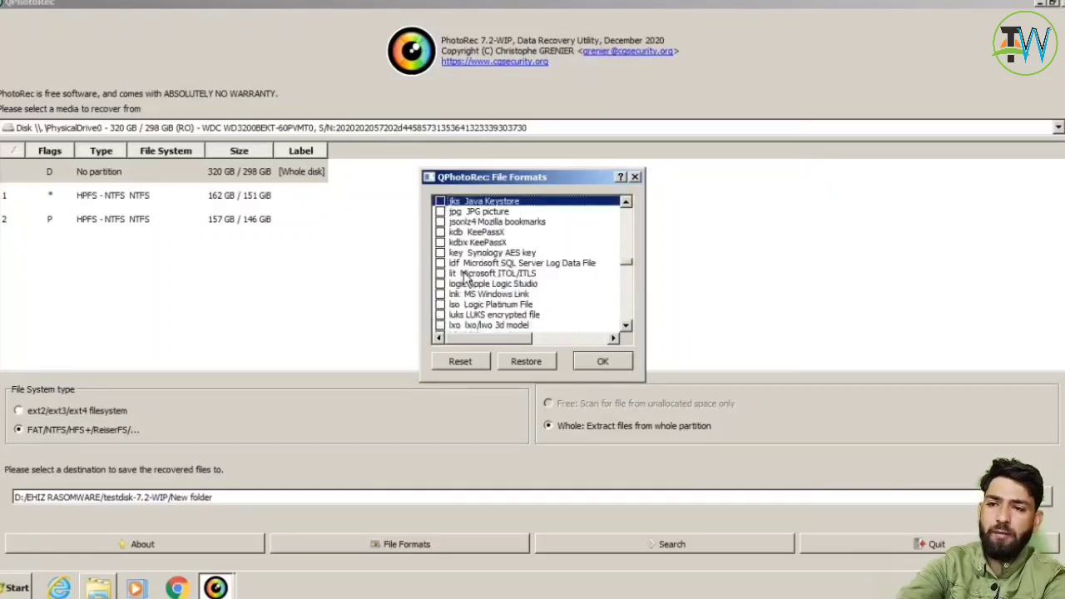
left_click(455, 294)
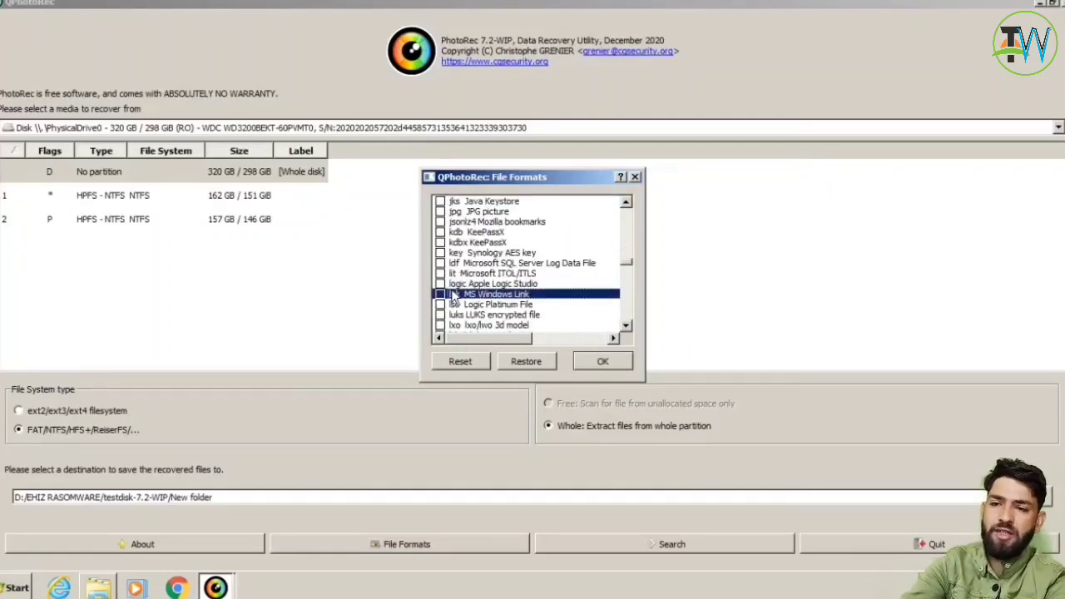
key("j")
key("p")
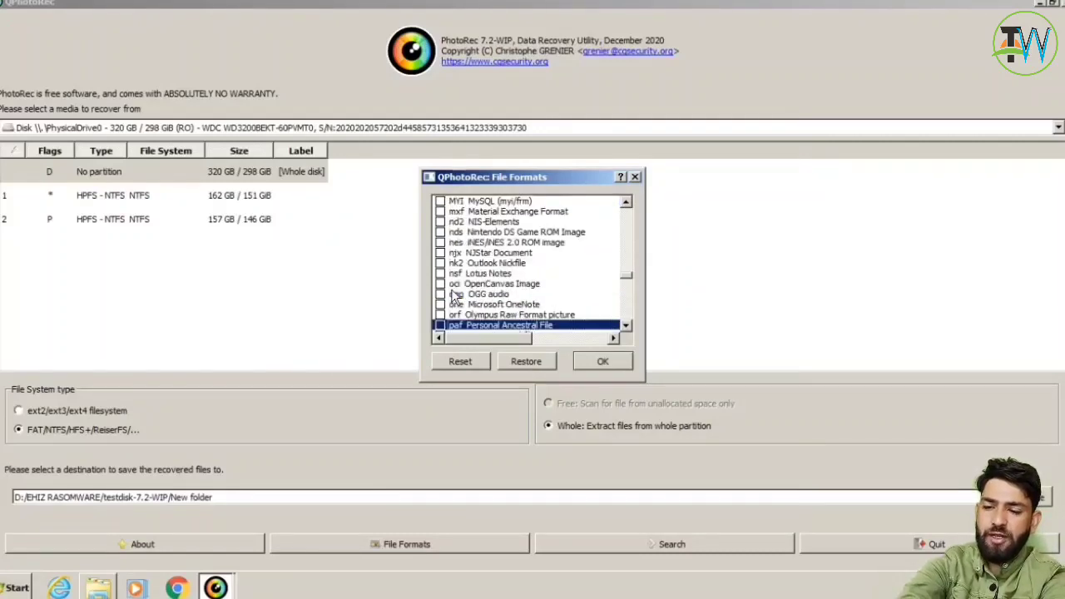
left_click(440, 305)
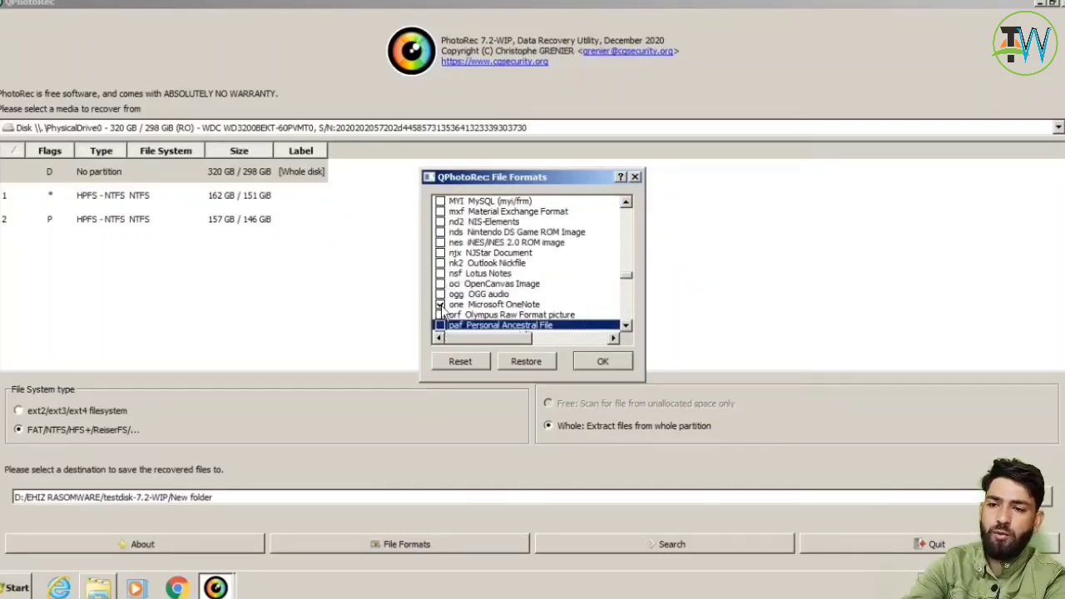
left_click(604, 362)
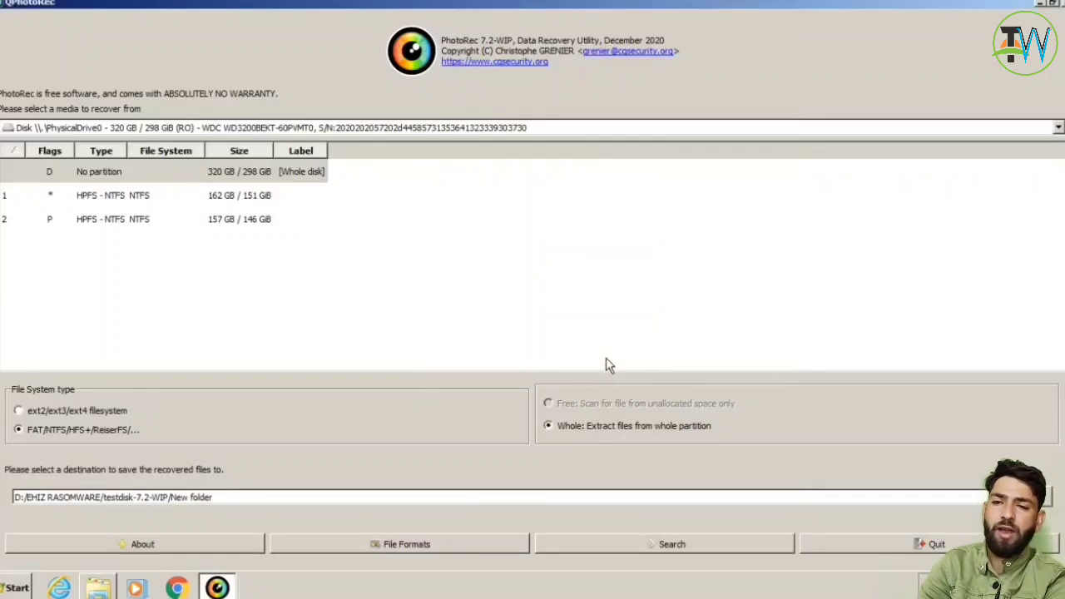
Start the recovery search and switch to the testdisk-7.2-WIP folder in Windows Explorer
left_click(664, 543)
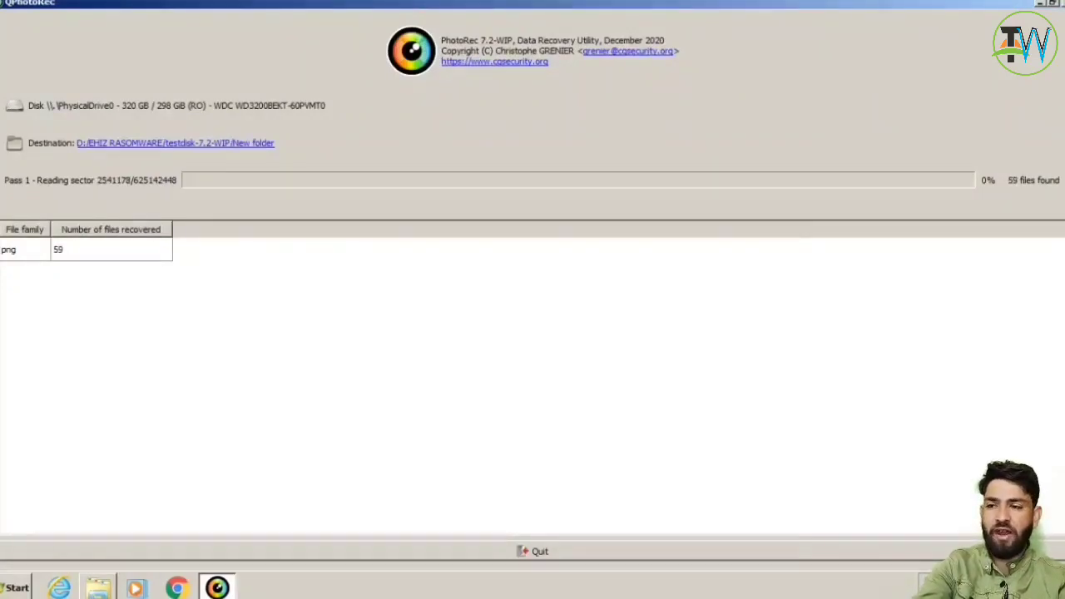
left_click(98, 588)
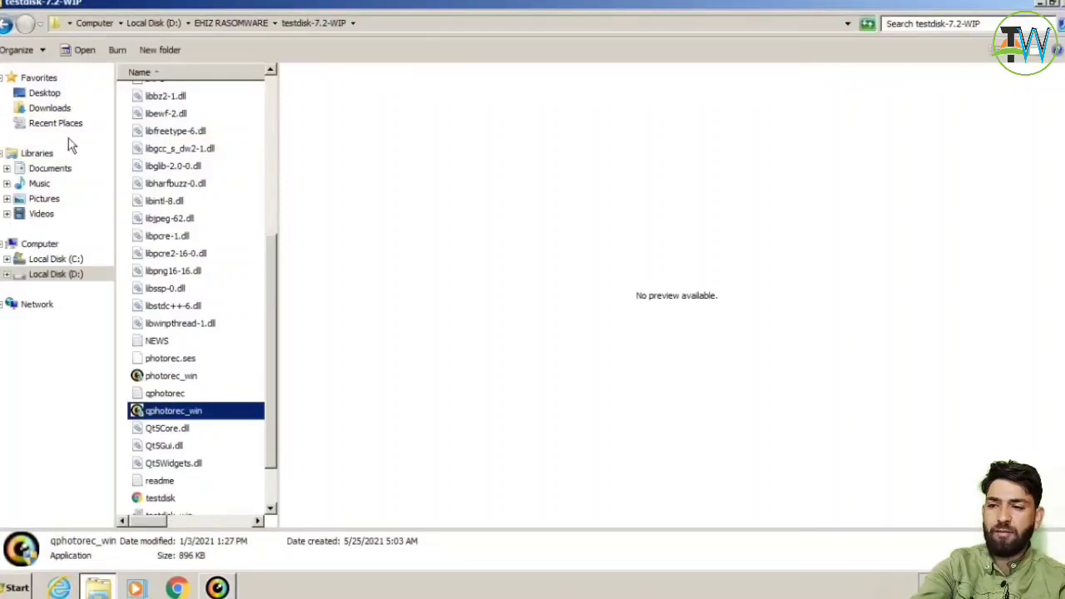
Open the recup_dir.1 folder of recovered files inside New folder in testdisk-7.2-WIP
left_click(7, 23)
double_click(184, 97)
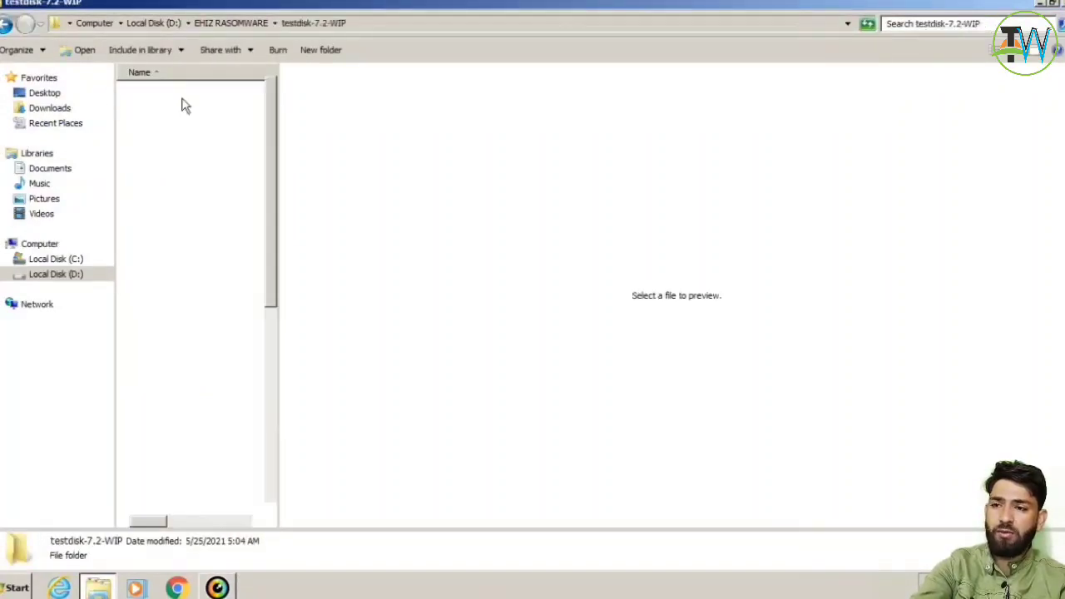
double_click(175, 112)
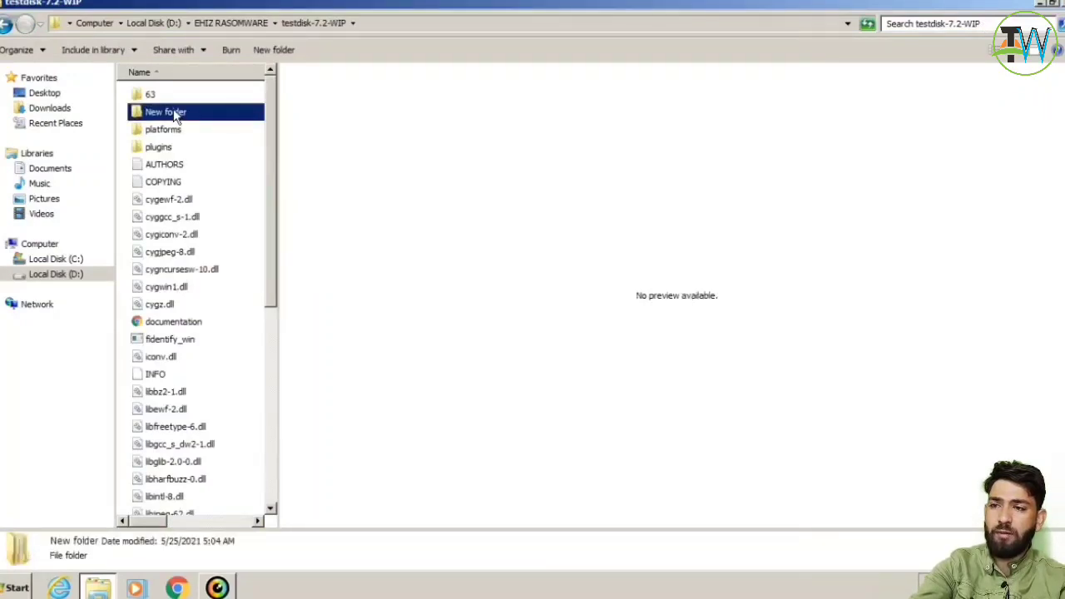
double_click(169, 98)
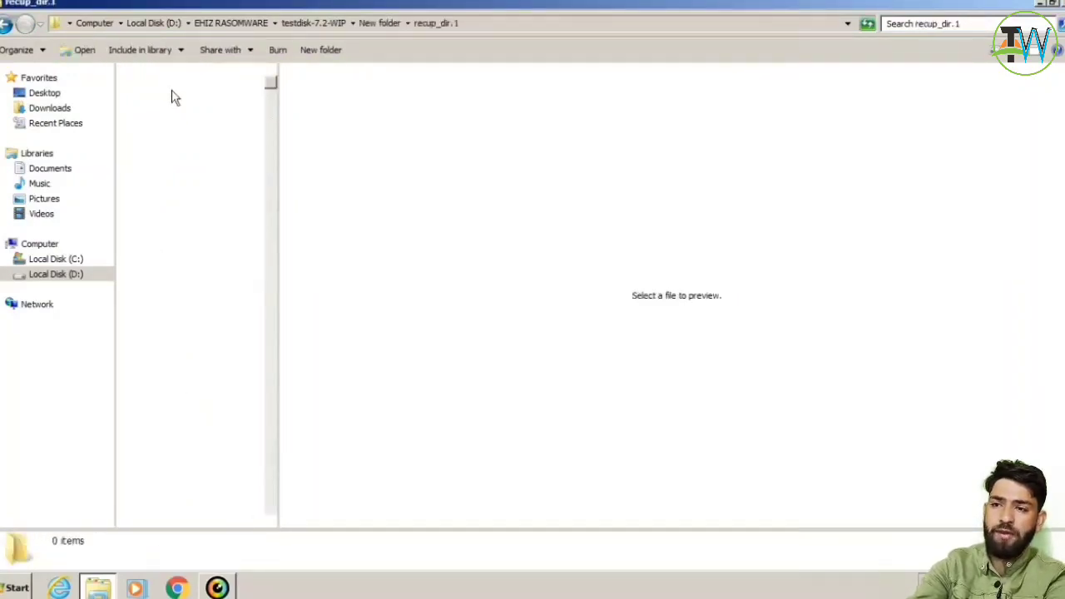
Widen the file list to browse the recovered image thumbnails, and minimise the Explorer and QPhotoRec windows to show the desktop
left_click_drag(279, 127, 1017, 298)
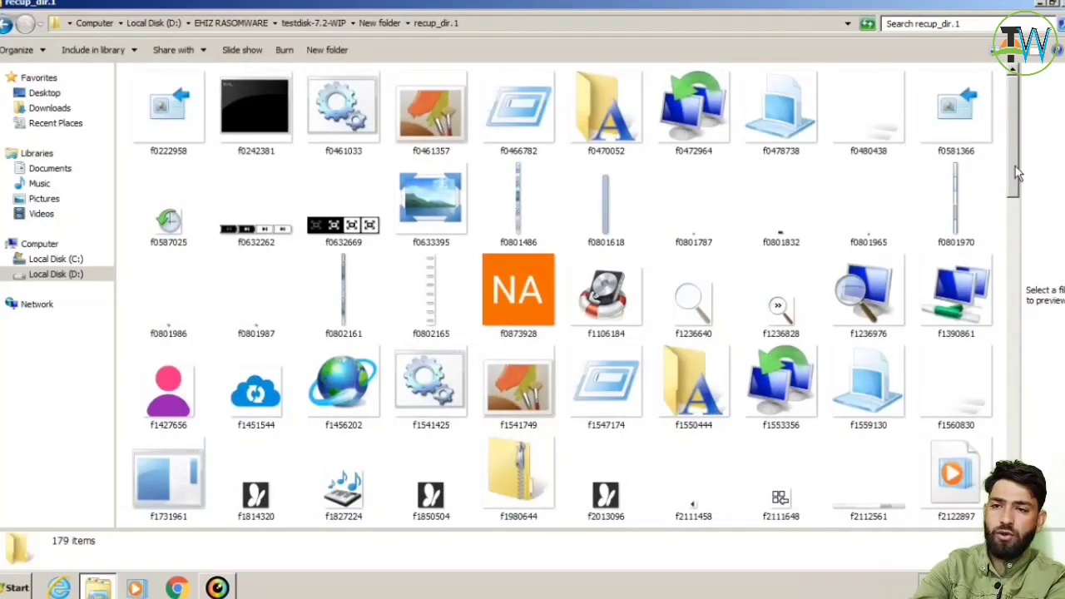
left_click_drag(1014, 175, 1011, 408)
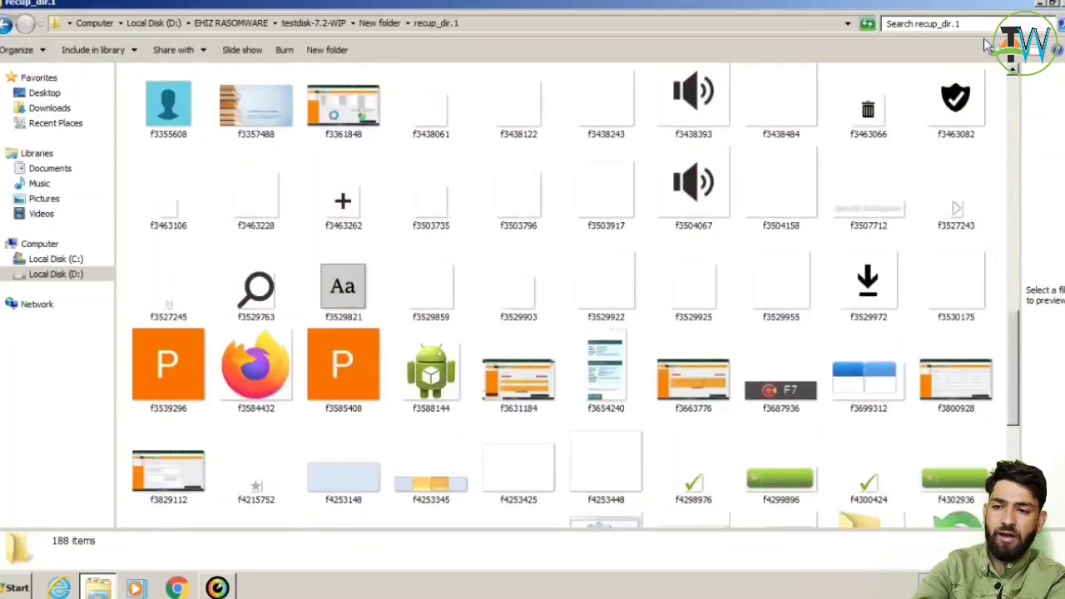
left_click(1041, 4)
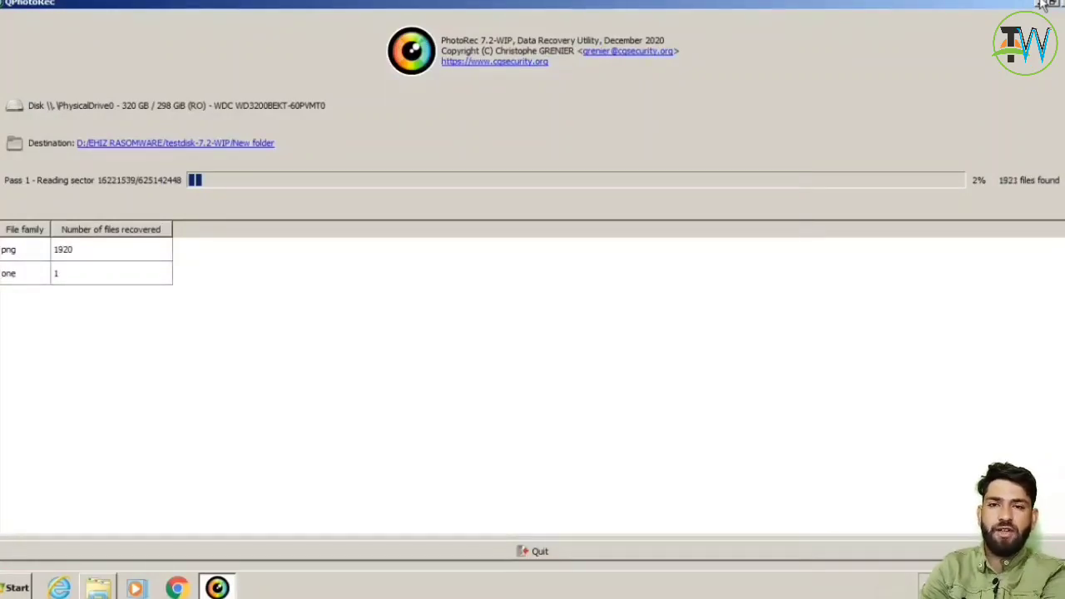
left_click(1043, 4)
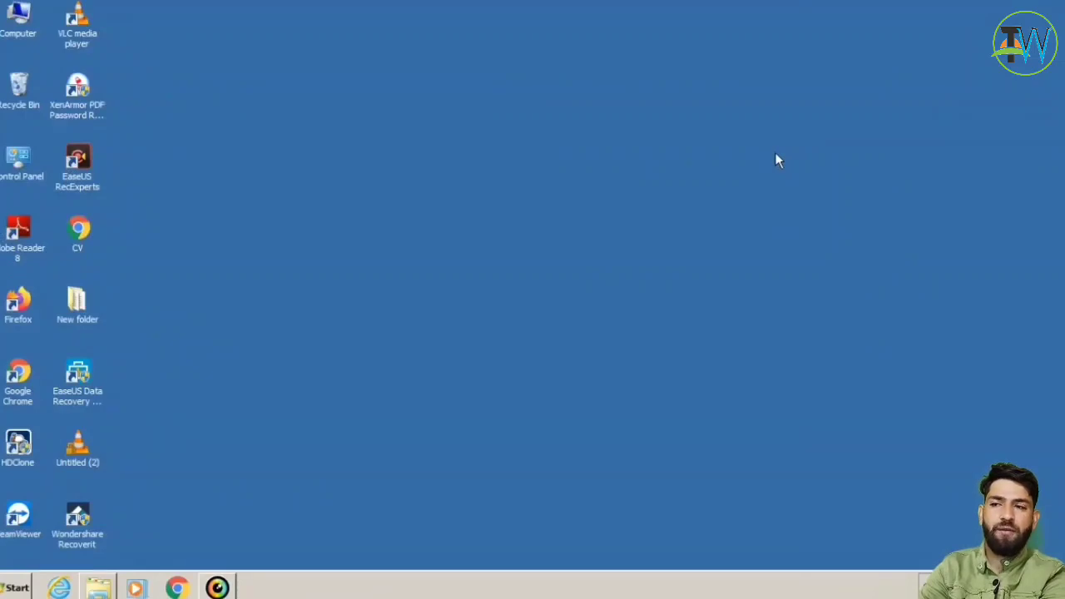